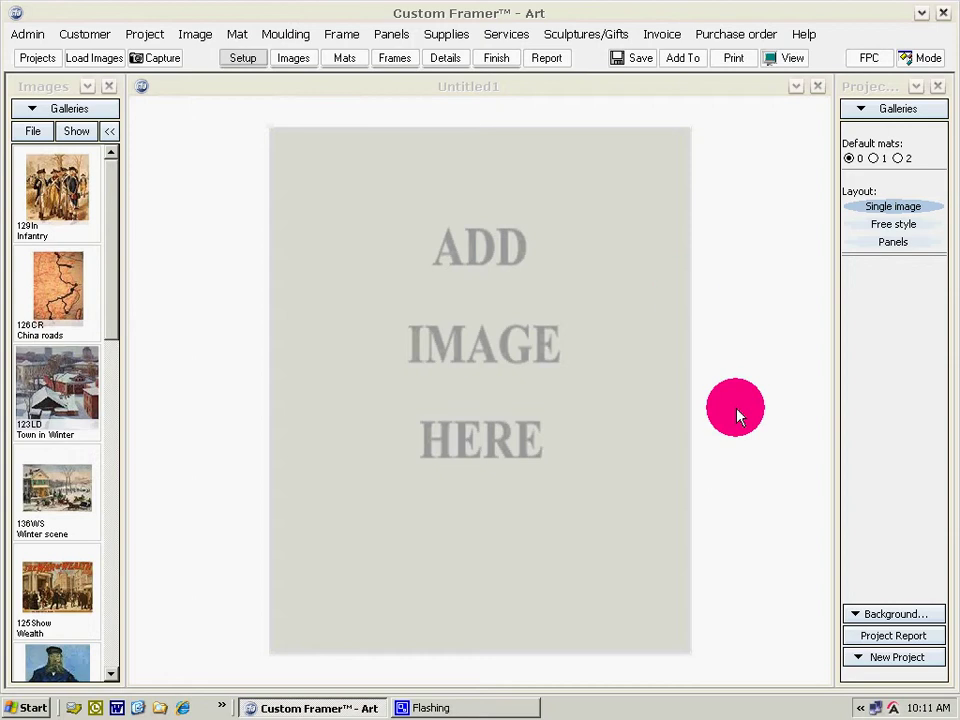
Step: Switch Custom Framer to Batch Framer mode from the Mode list
left_click(922, 60)
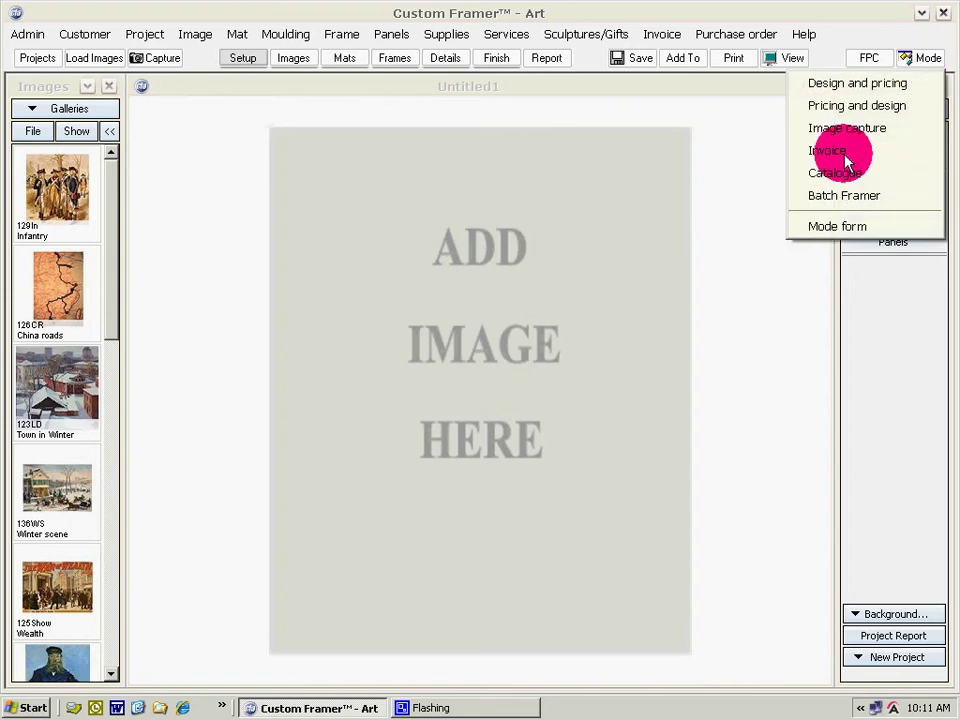
left_click(832, 200)
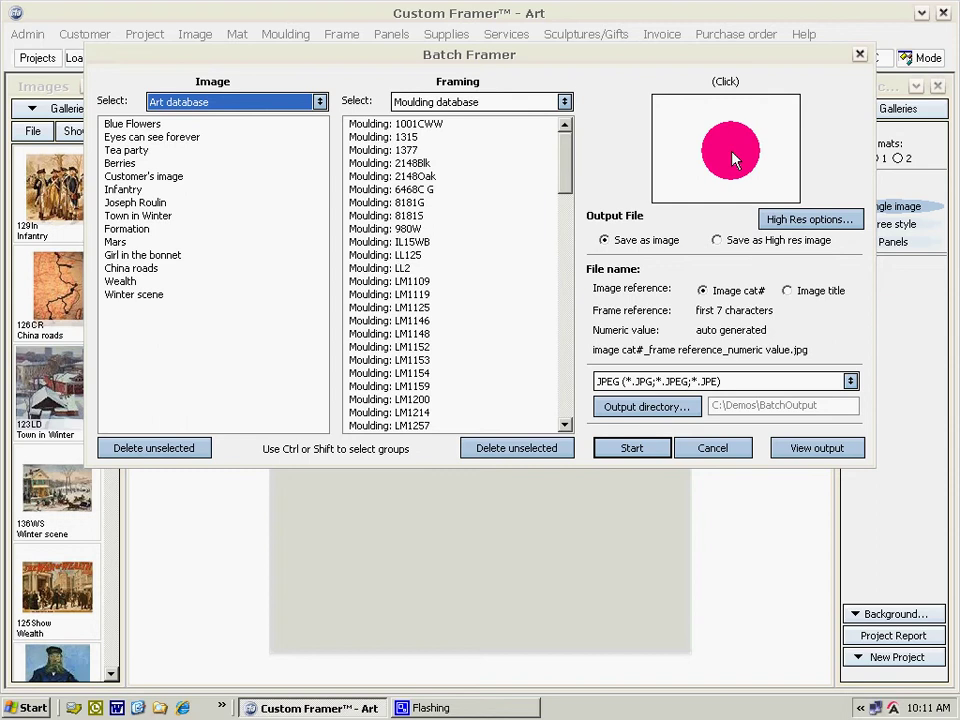
Step: Load all six BareBones files, Image2.jpg to Image7.jpg, as batch images sized 16" × 20"
left_click(320, 103)
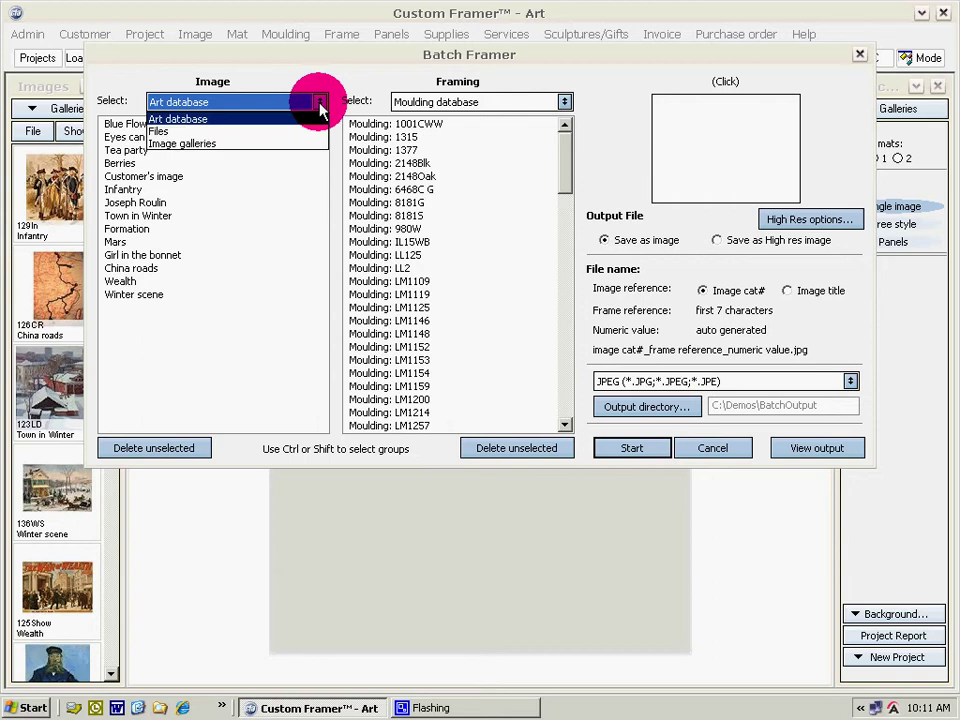
left_click(173, 135)
left_click(303, 155)
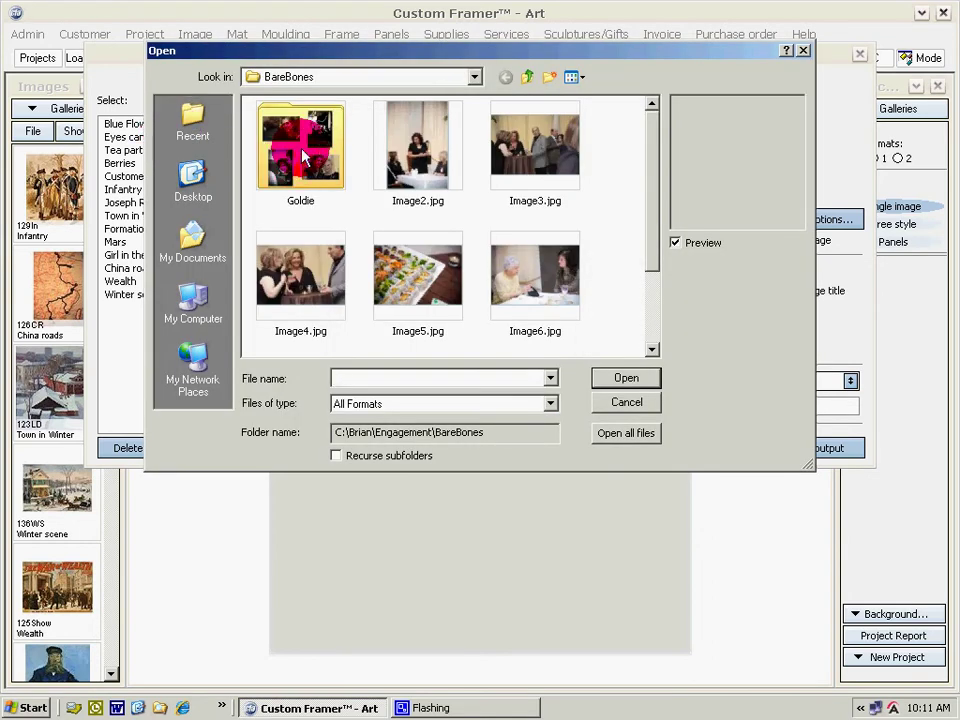
left_click(430, 155)
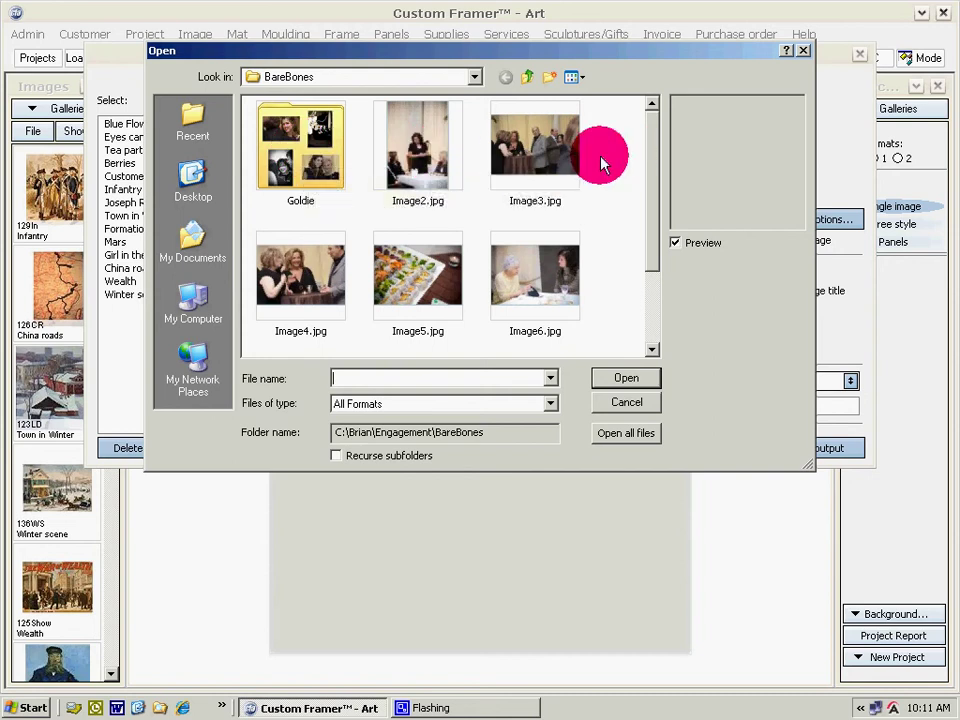
left_click(625, 440)
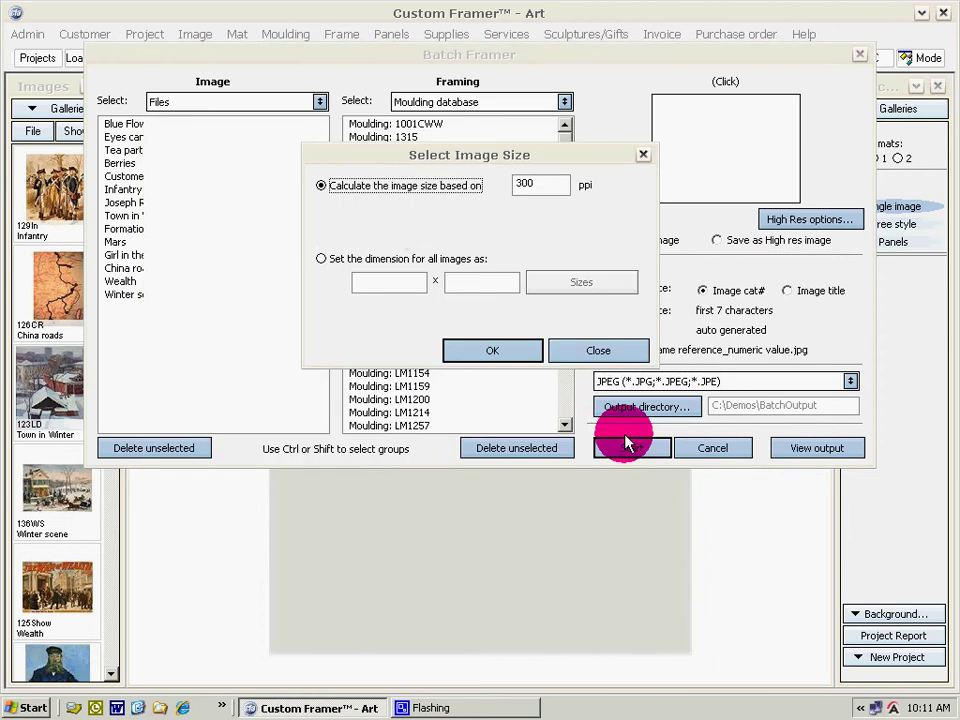
left_click(321, 259)
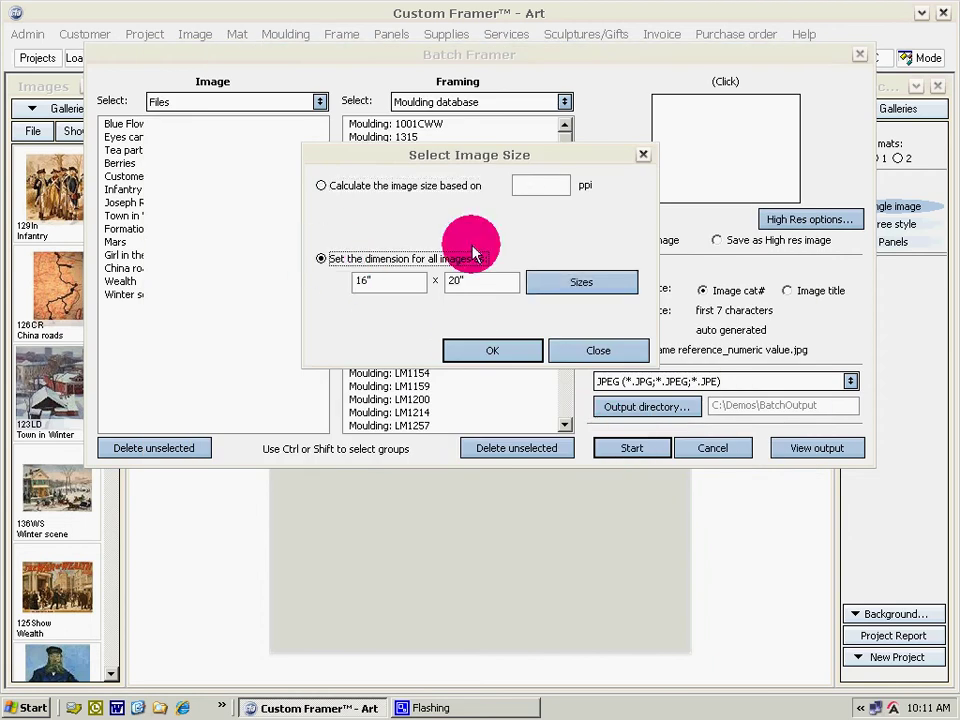
left_click(496, 352)
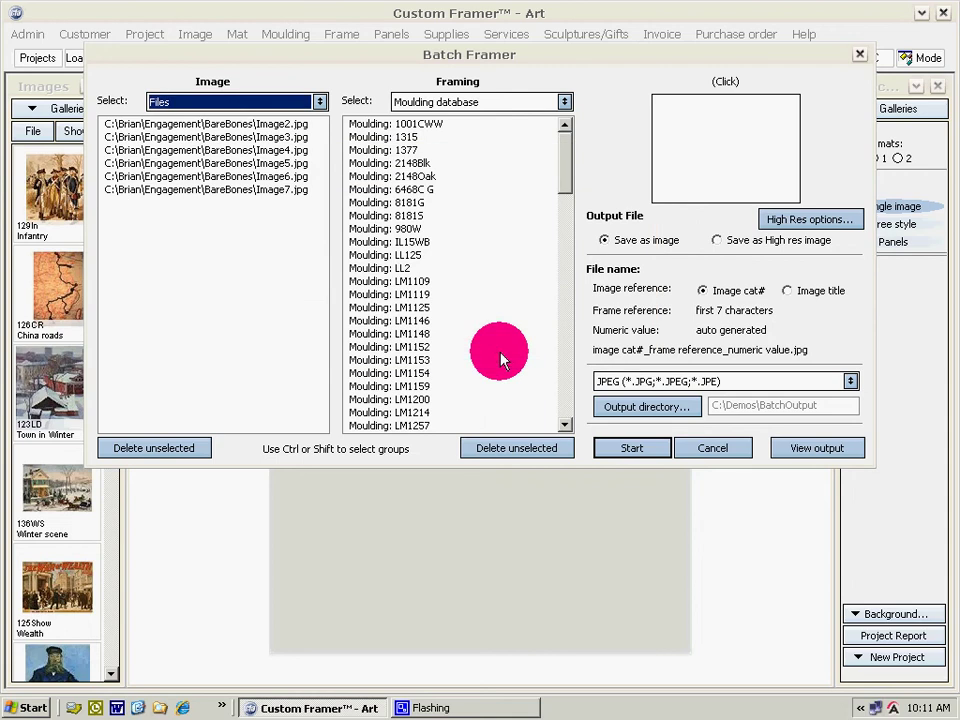
Step: Preview Image2, Image3, Image4, Image5 and Image7 in turn
left_click(214, 124)
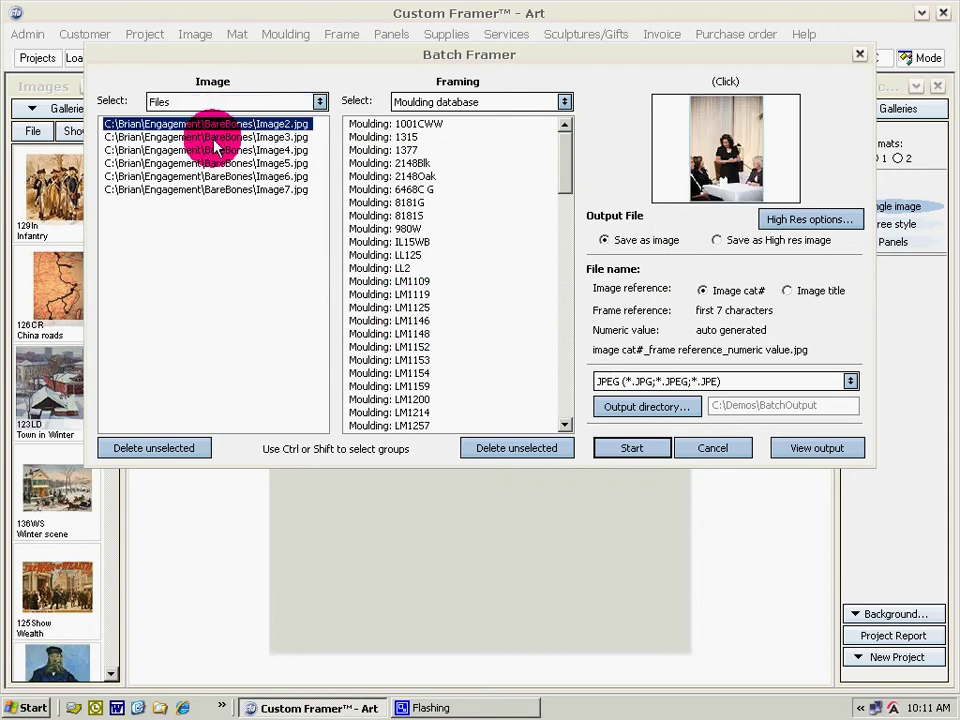
left_click(214, 137)
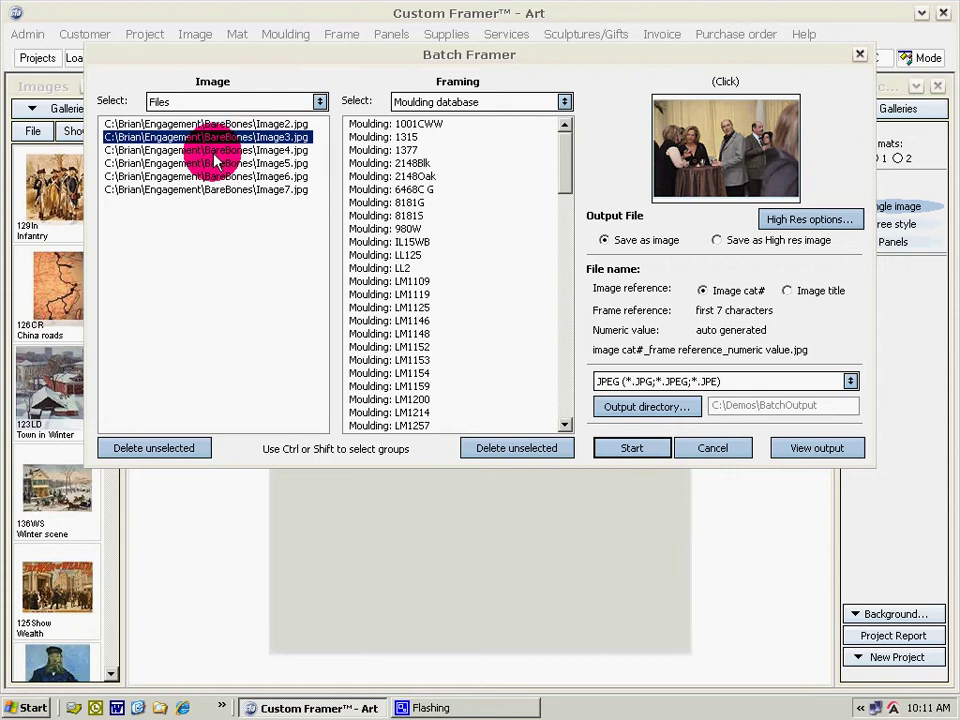
left_click(214, 152)
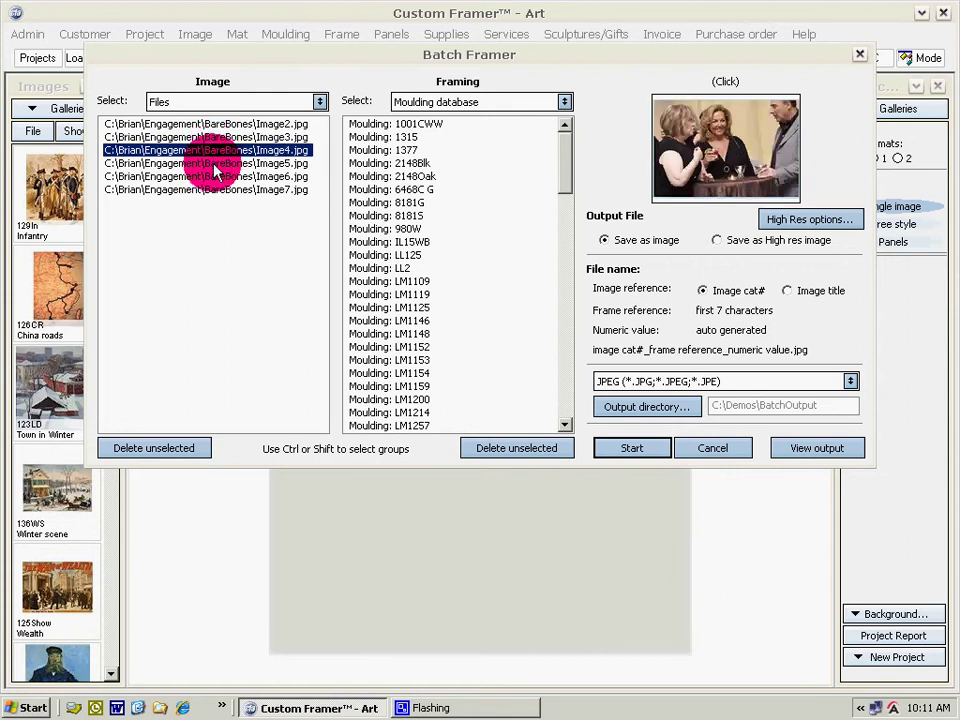
left_click(214, 163)
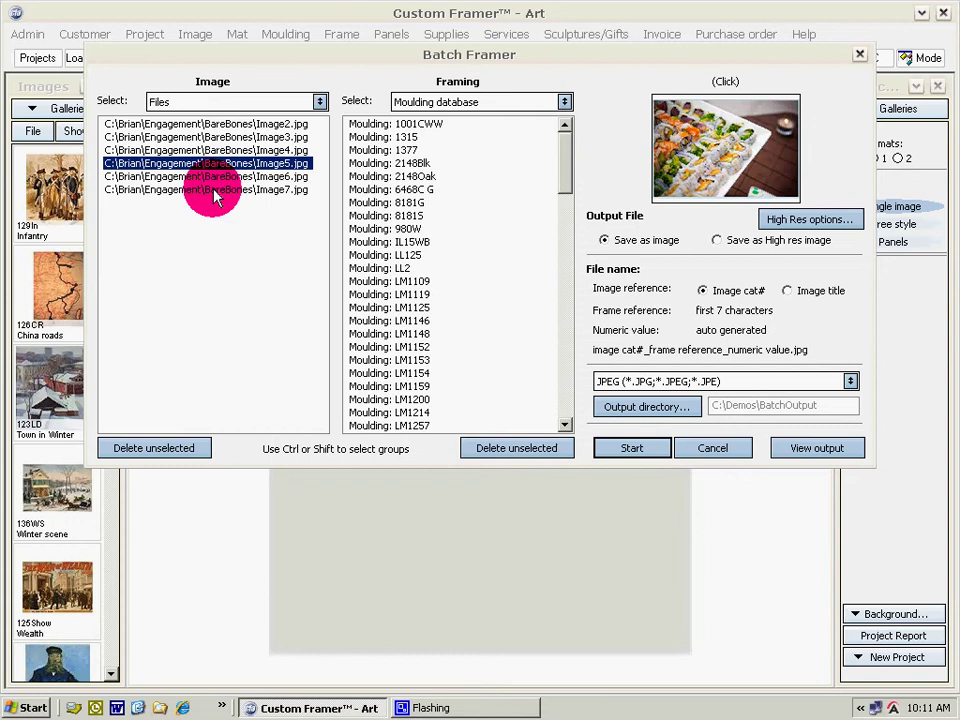
left_click(213, 190)
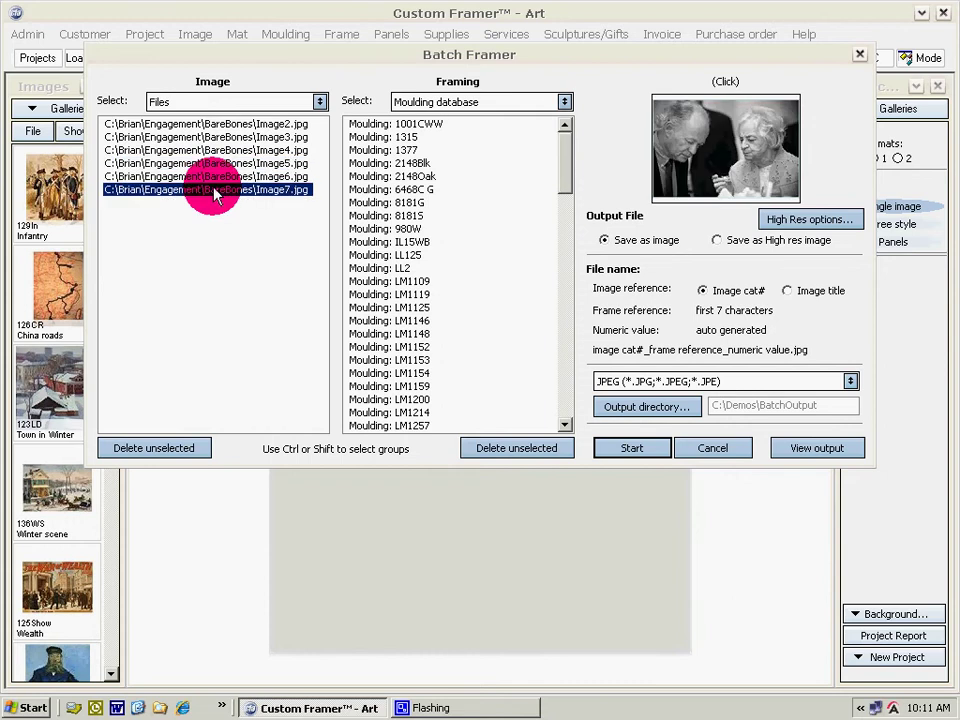
Step: Select Image5.jpg and Image2.jpg, then delete all unselected images
left_click(214, 164)
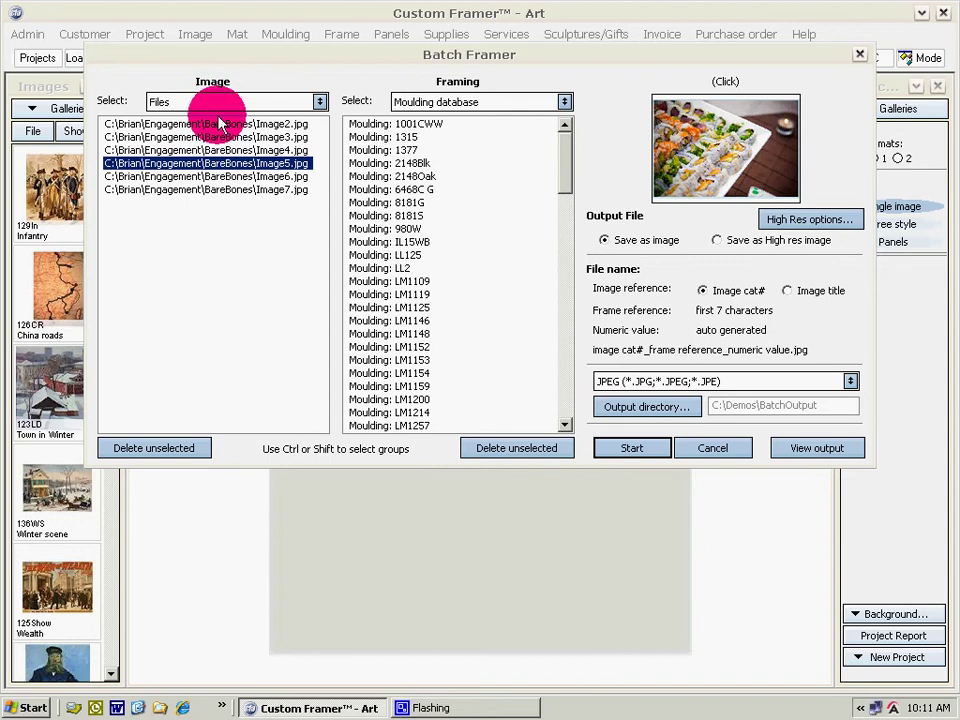
left_click(218, 124, "ctrl")
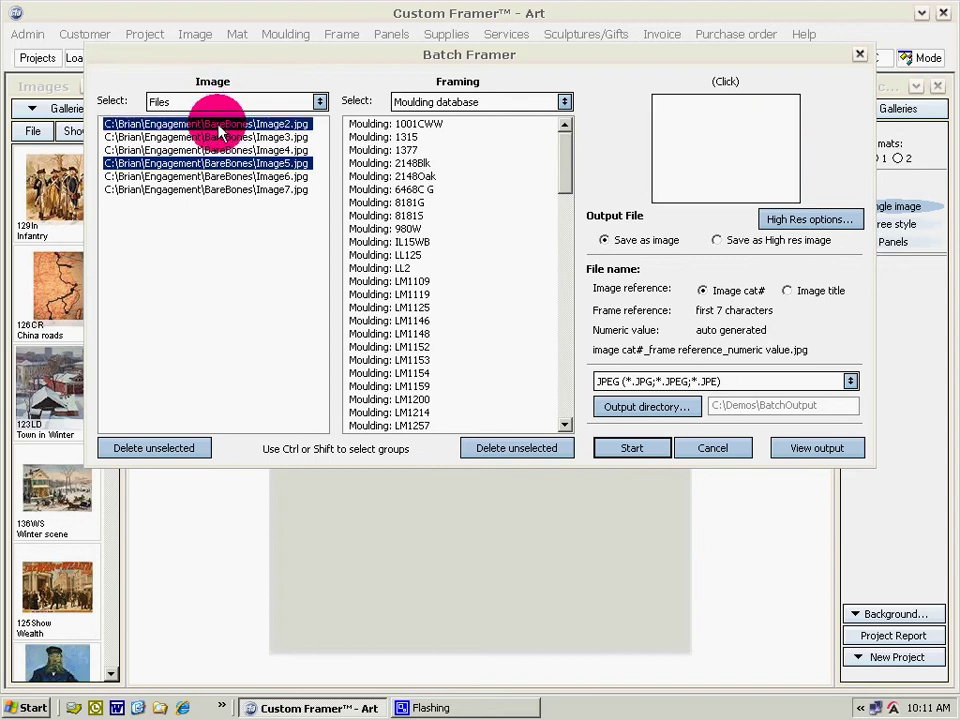
left_click(155, 449)
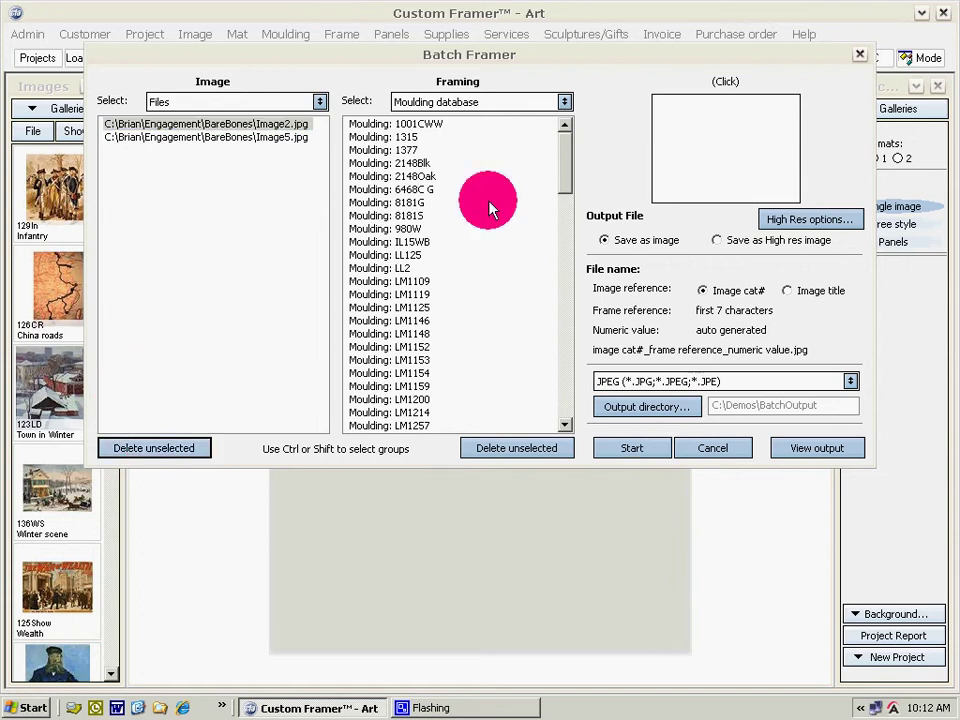
Step: Take framing from the project list and preview First test 4
left_click(565, 104)
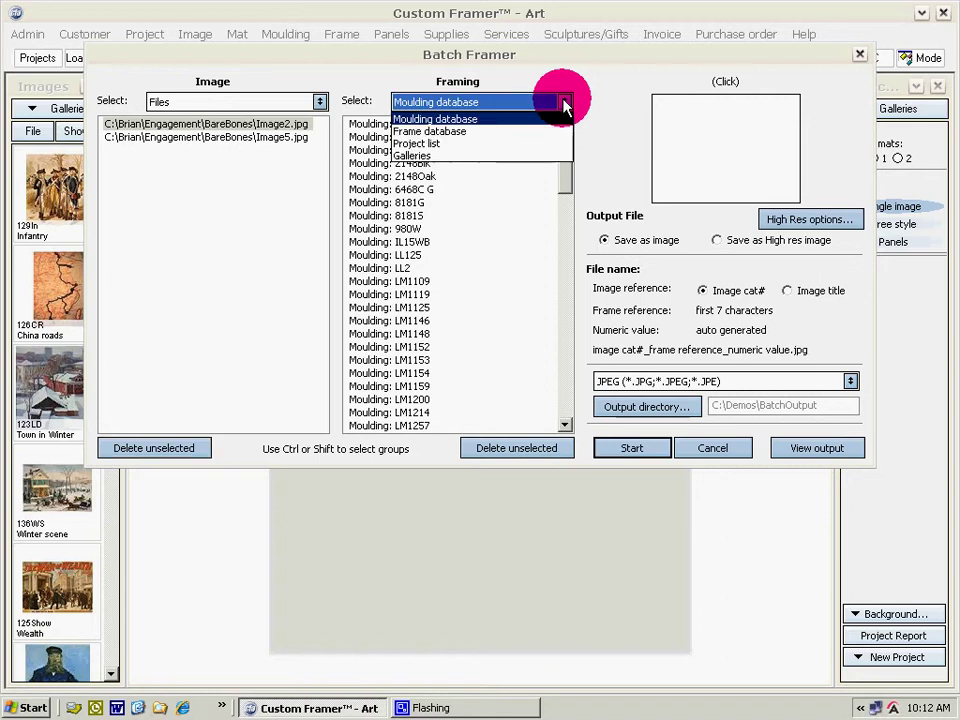
left_click(414, 145)
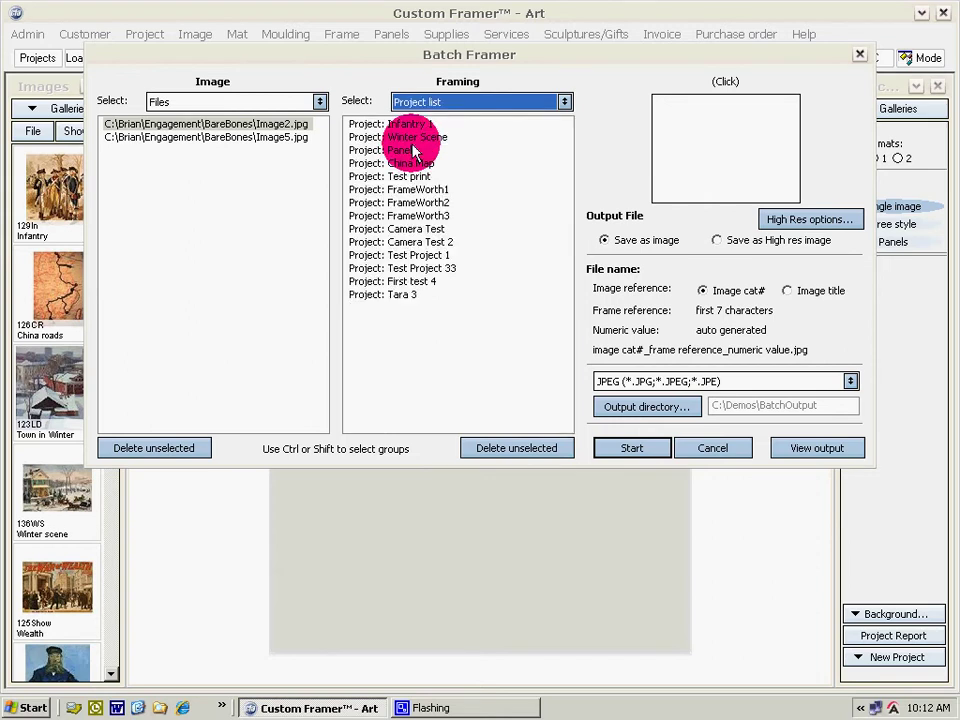
left_click(402, 283)
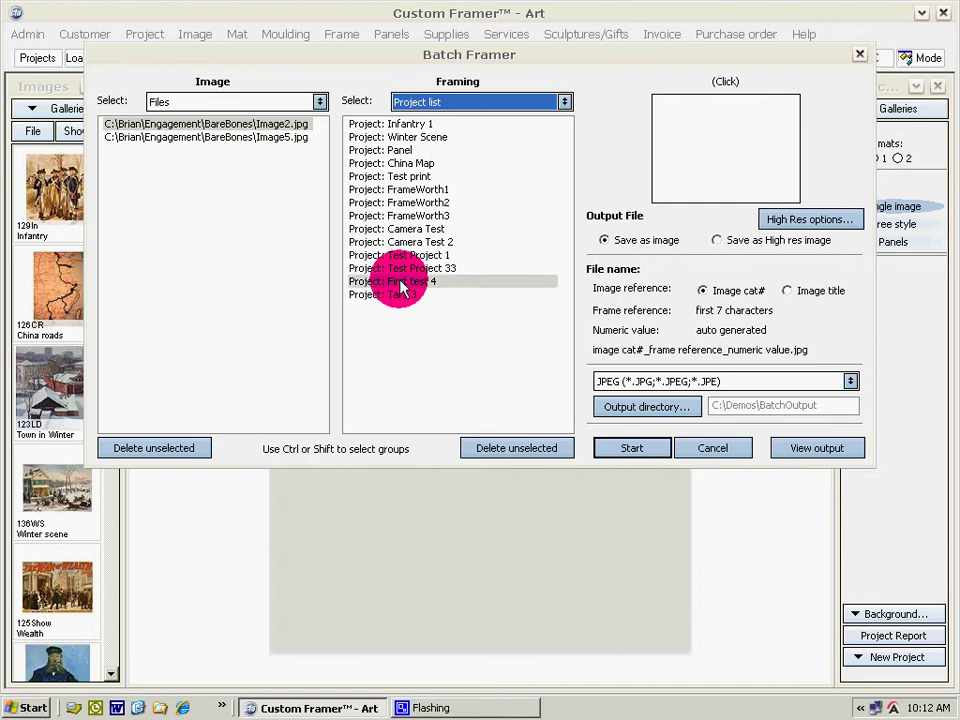
left_click(402, 283)
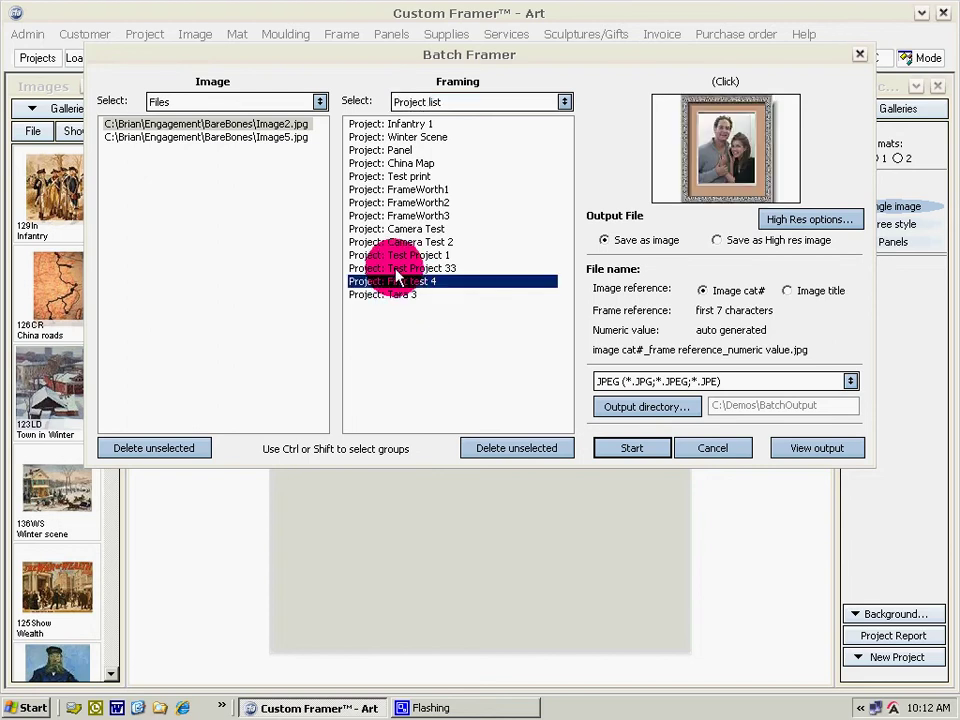
Step: Preview Test Project 33, Test Project 1 and Tara 3, then keep only Test Project 33 through Tara 3
left_click(397, 270)
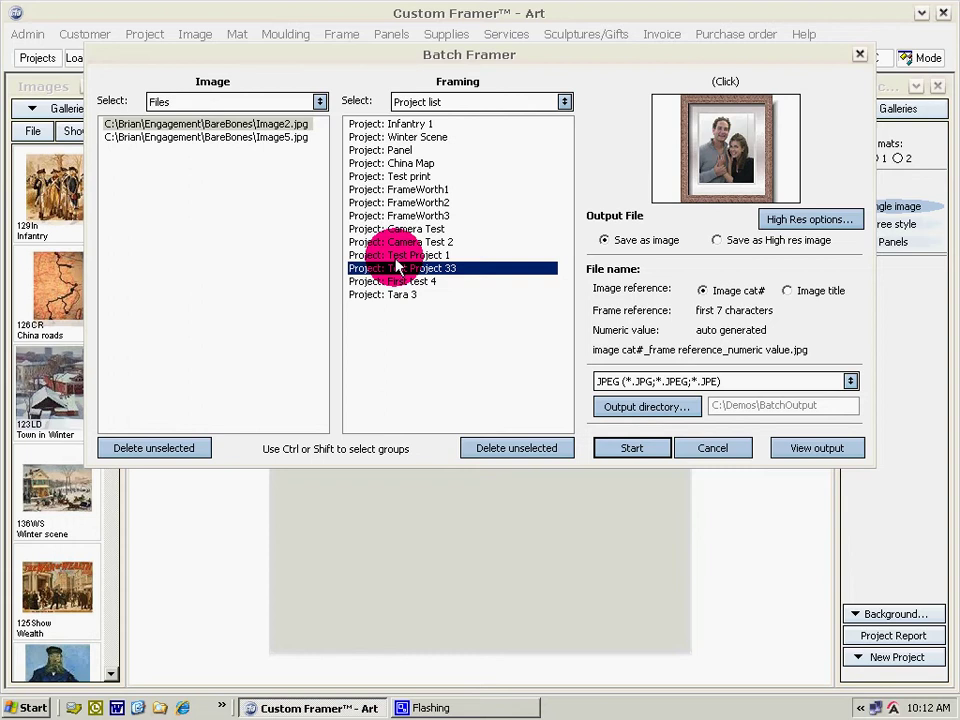
left_click(397, 257)
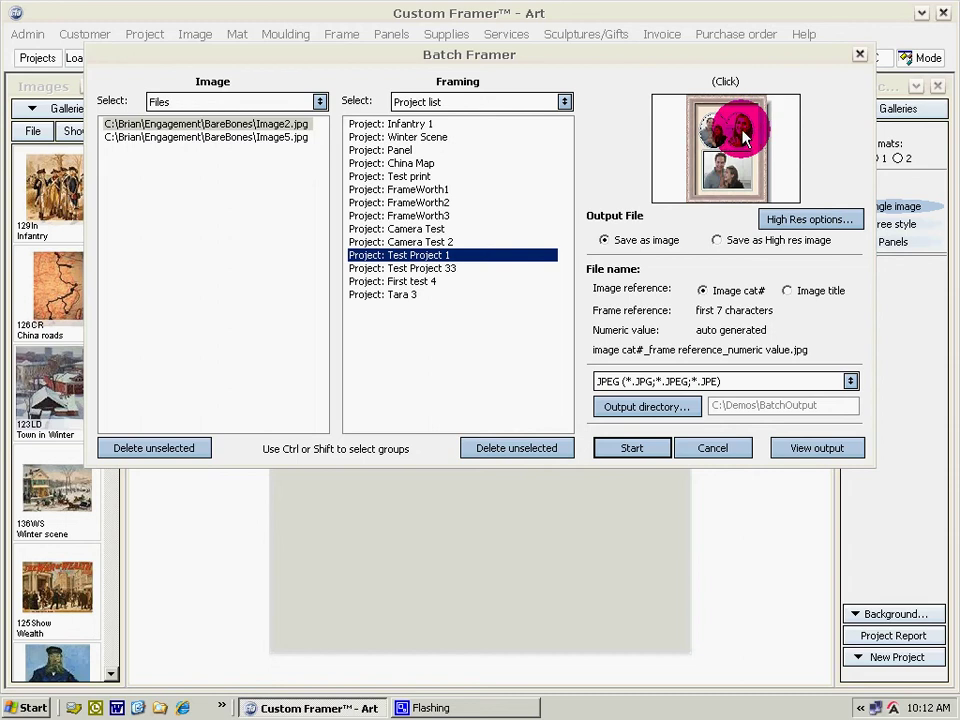
left_click(385, 295)
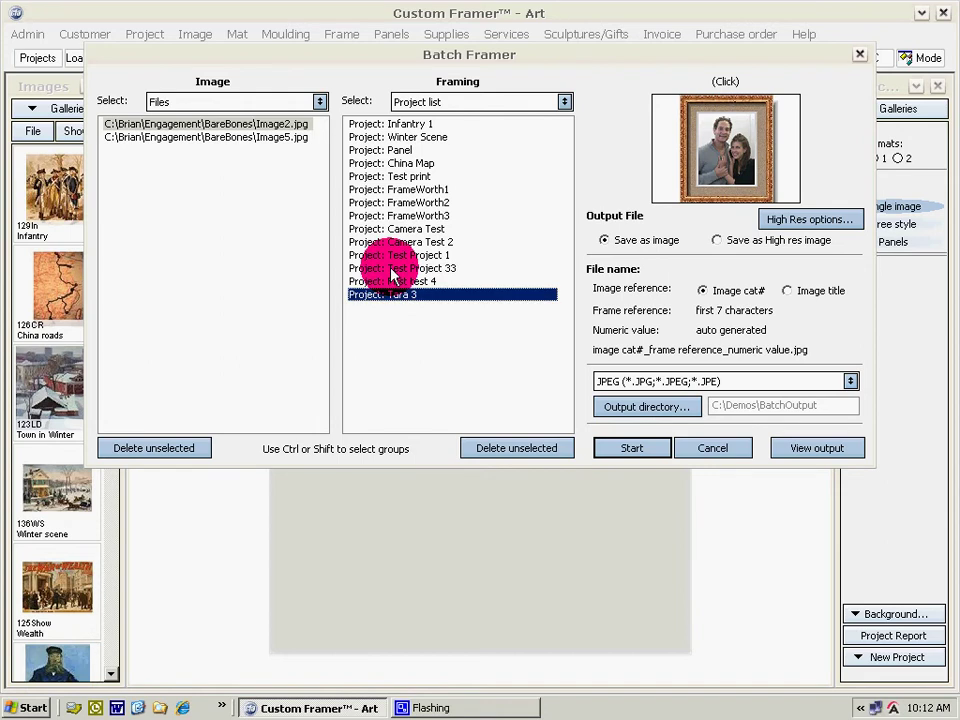
left_click(391, 268, "shift")
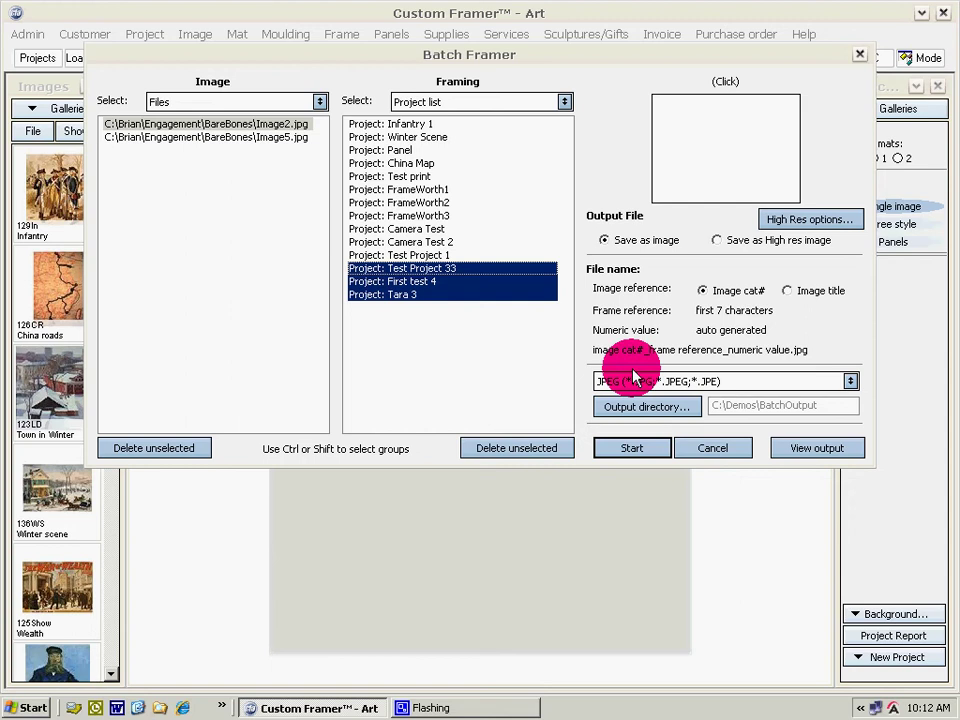
left_click(500, 455)
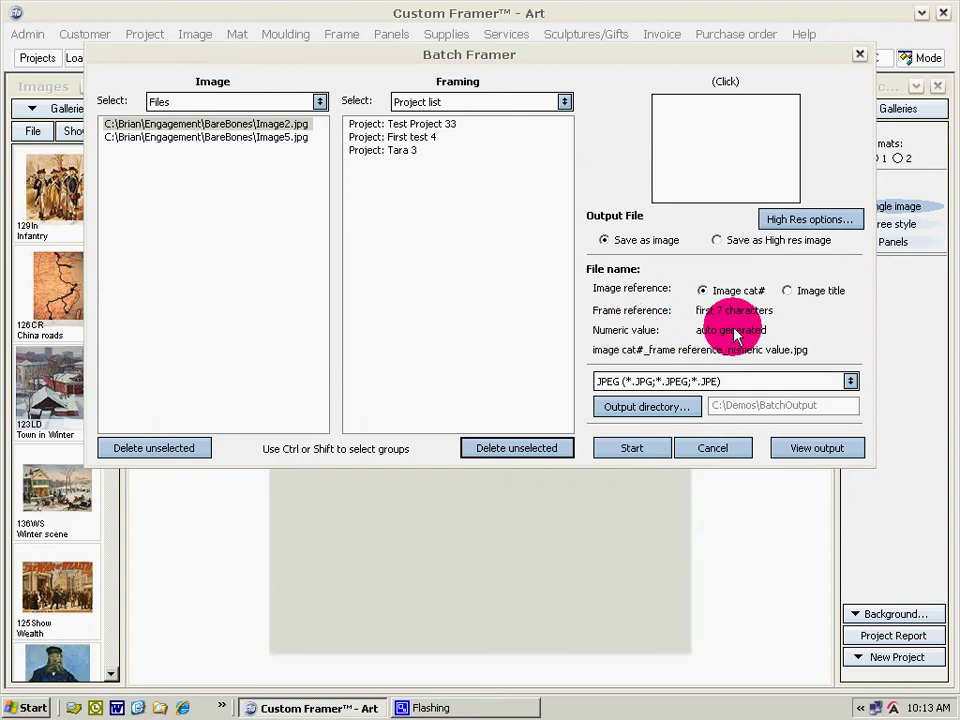
Step: Keep JPEG as the output format and bring up High Res options at 300 dots/inch
left_click(850, 383)
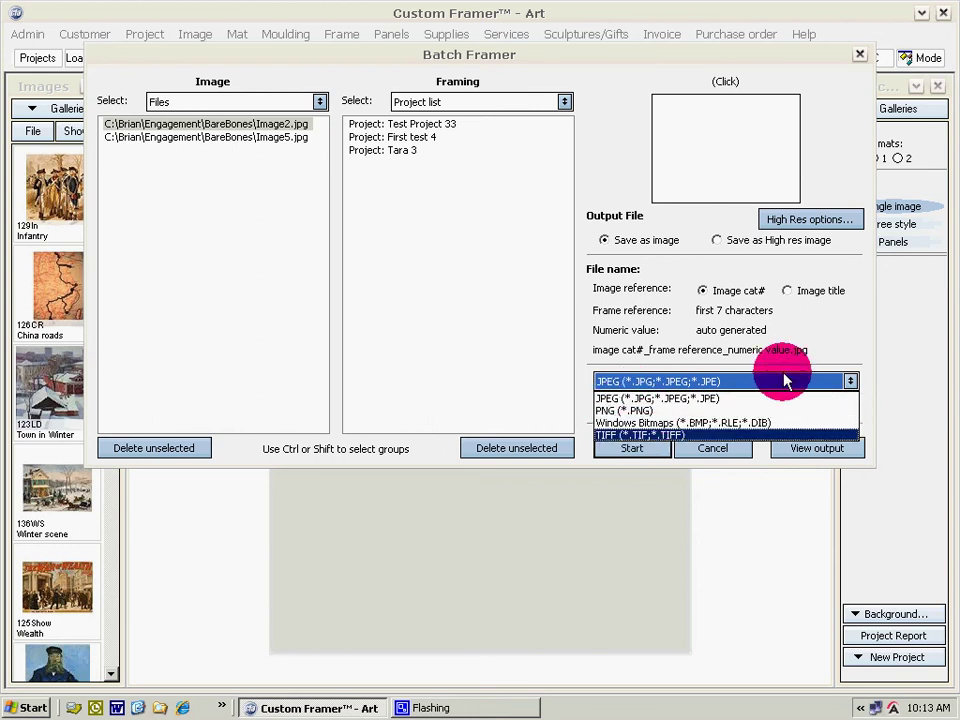
left_click(845, 340)
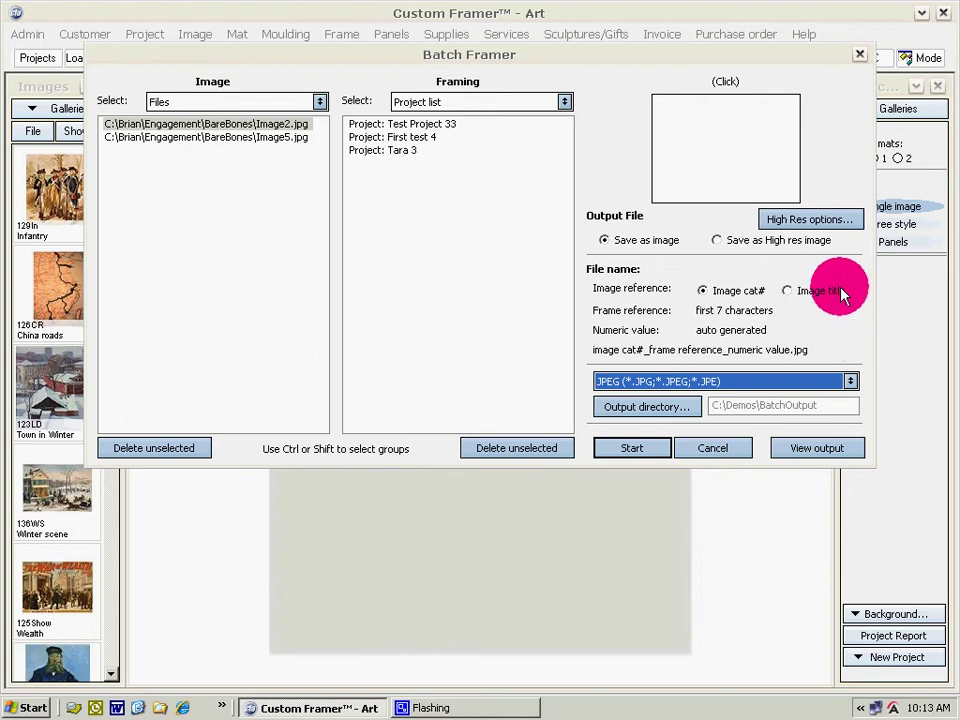
left_click(805, 219)
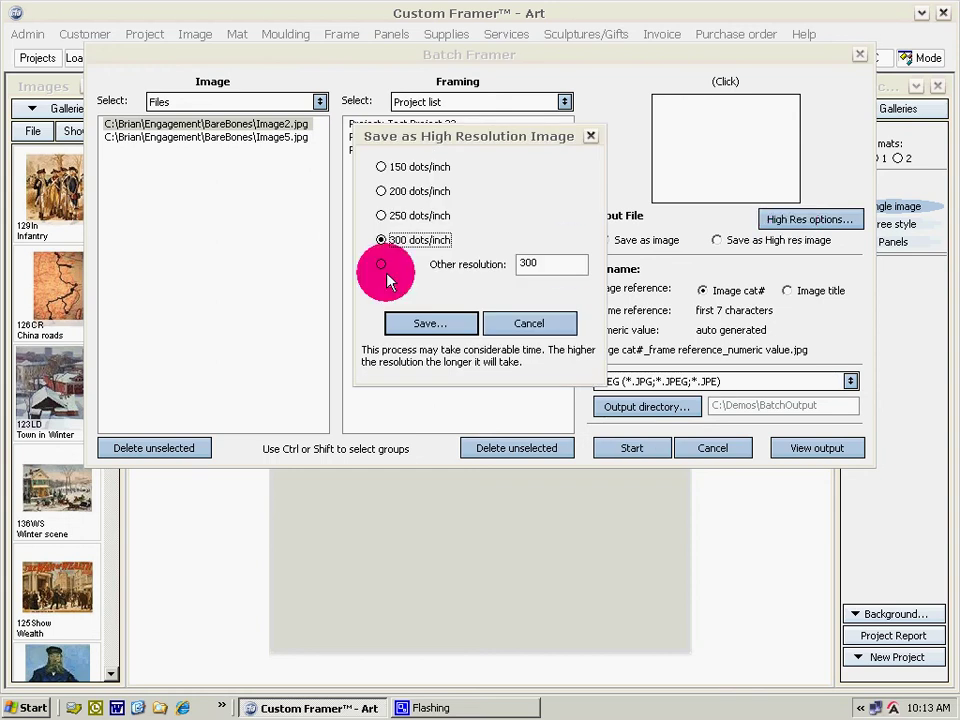
Step: Close the high-resolution settings unchanged and browse the output folder to C:\Demos
left_click(592, 138)
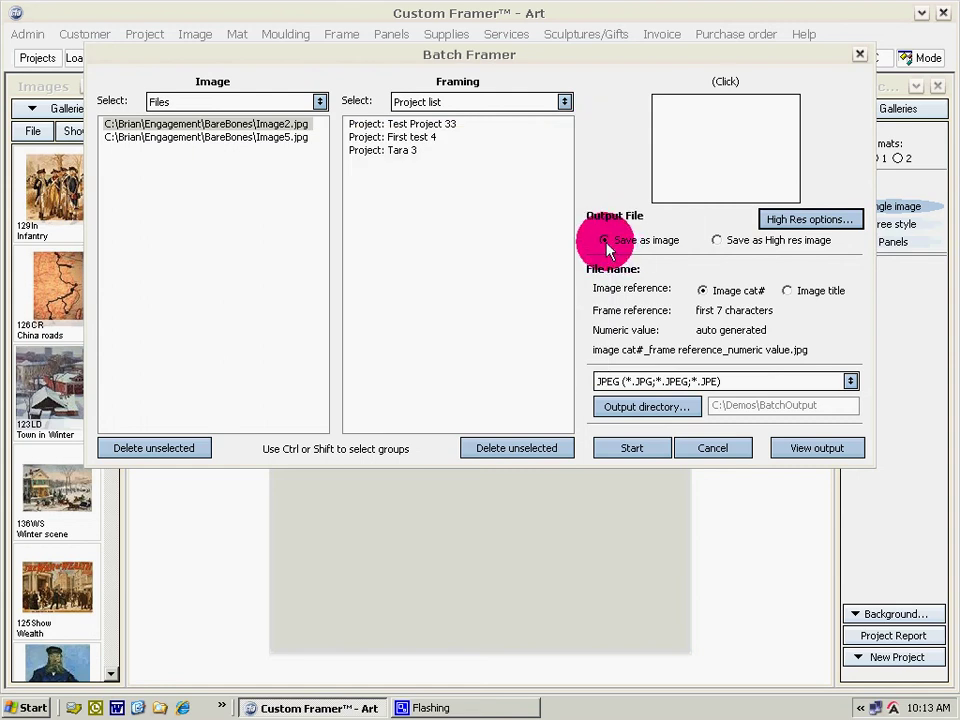
left_click(634, 408)
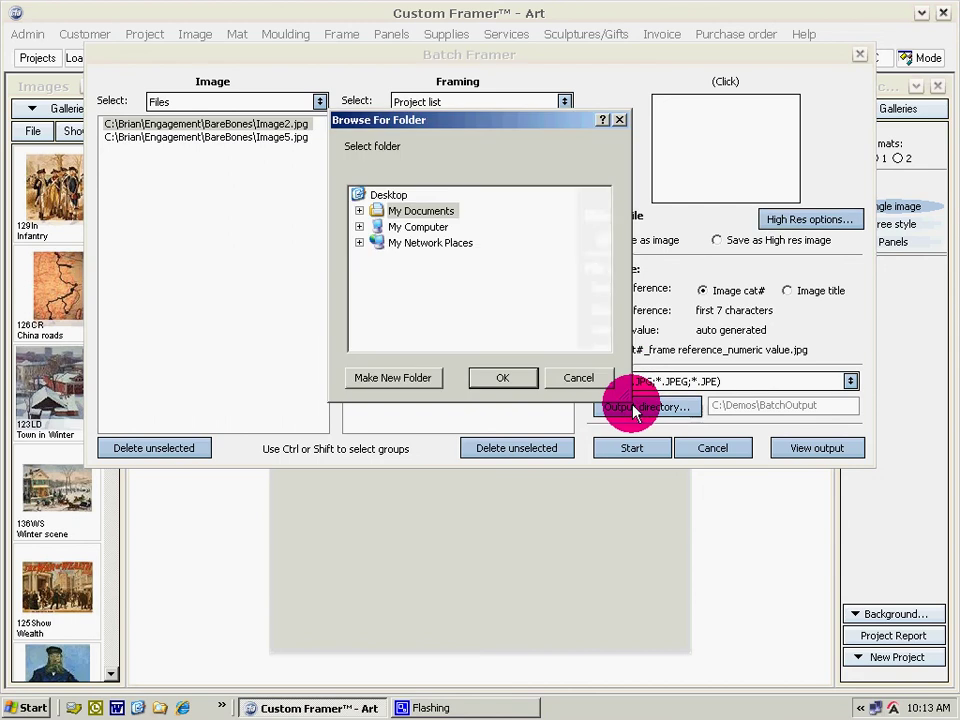
left_click(415, 229)
double_click(415, 229)
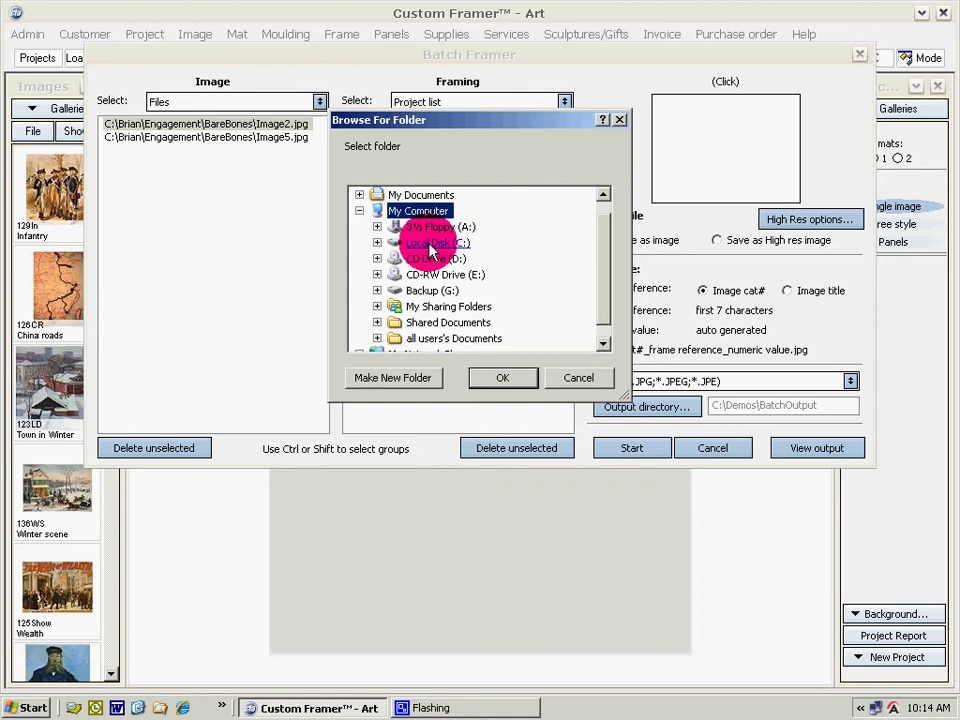
double_click(432, 245)
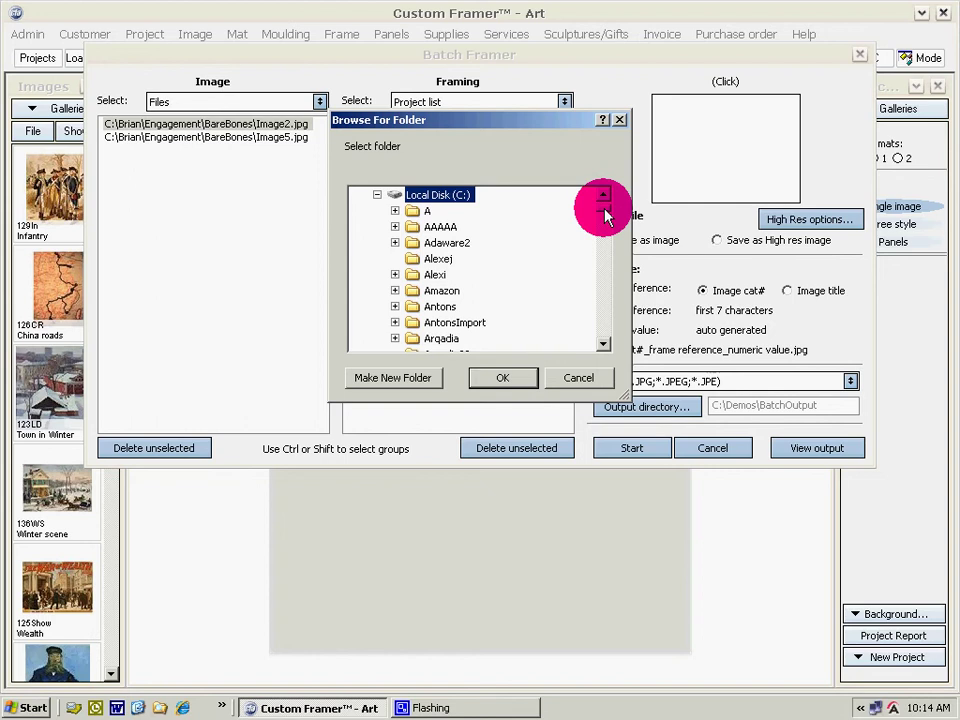
left_click_drag(604, 214, 600, 252)
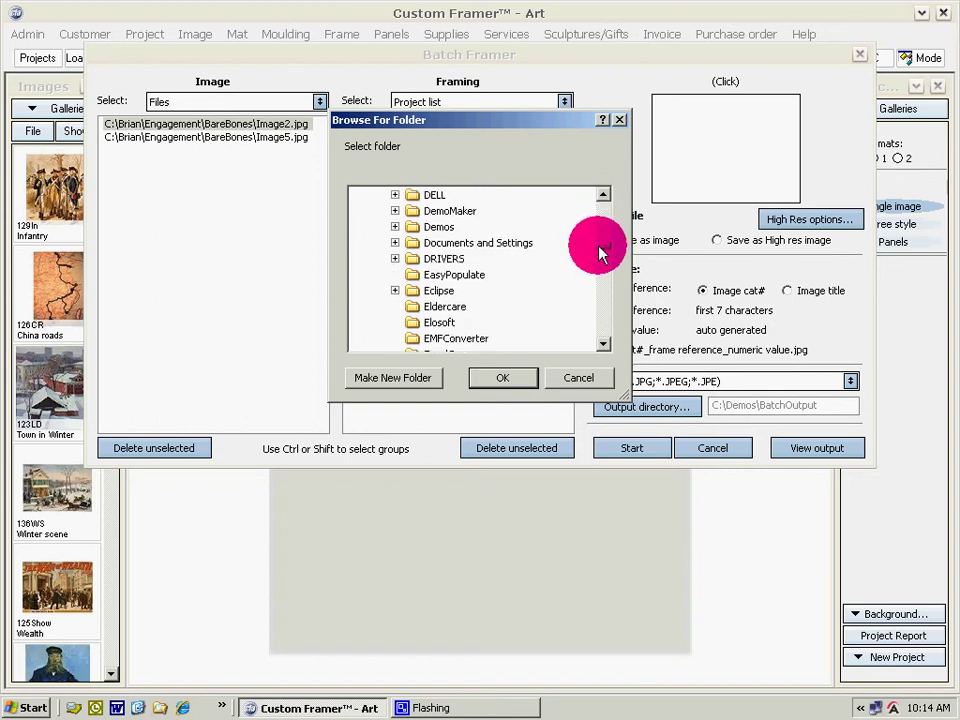
double_click(412, 226)
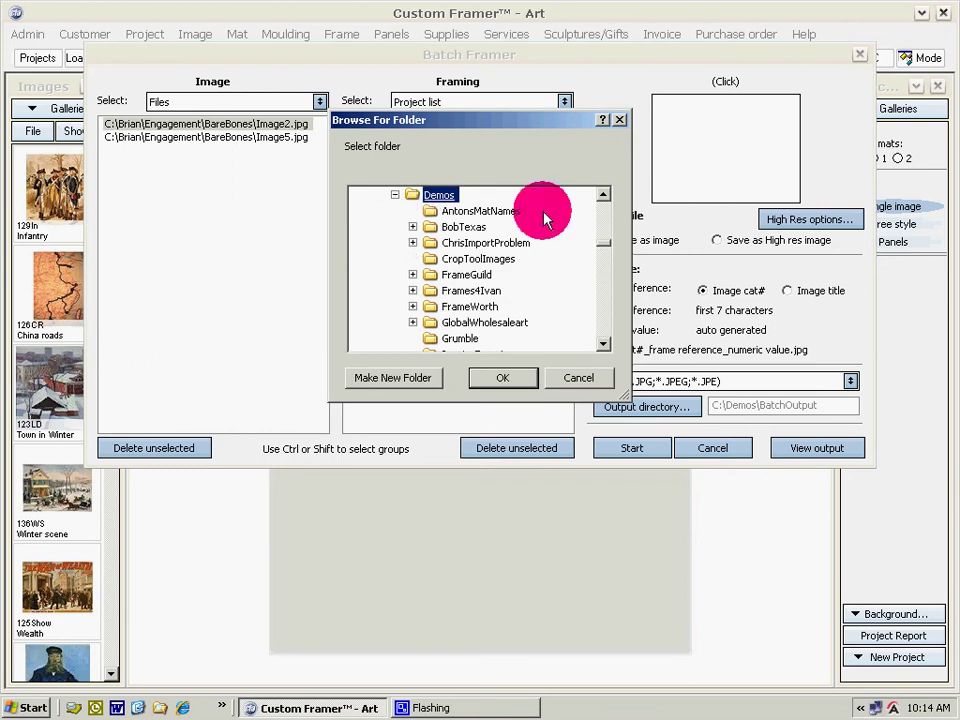
Step: Make a new folder named Batch1Test inside Demos
left_click(393, 378)
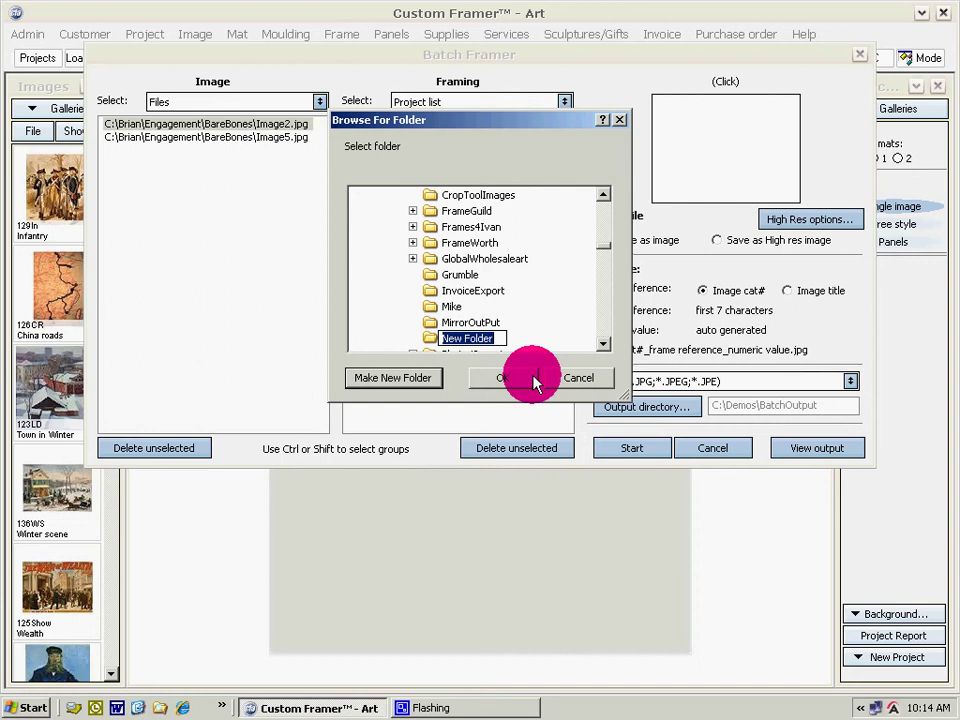
type("Batch")
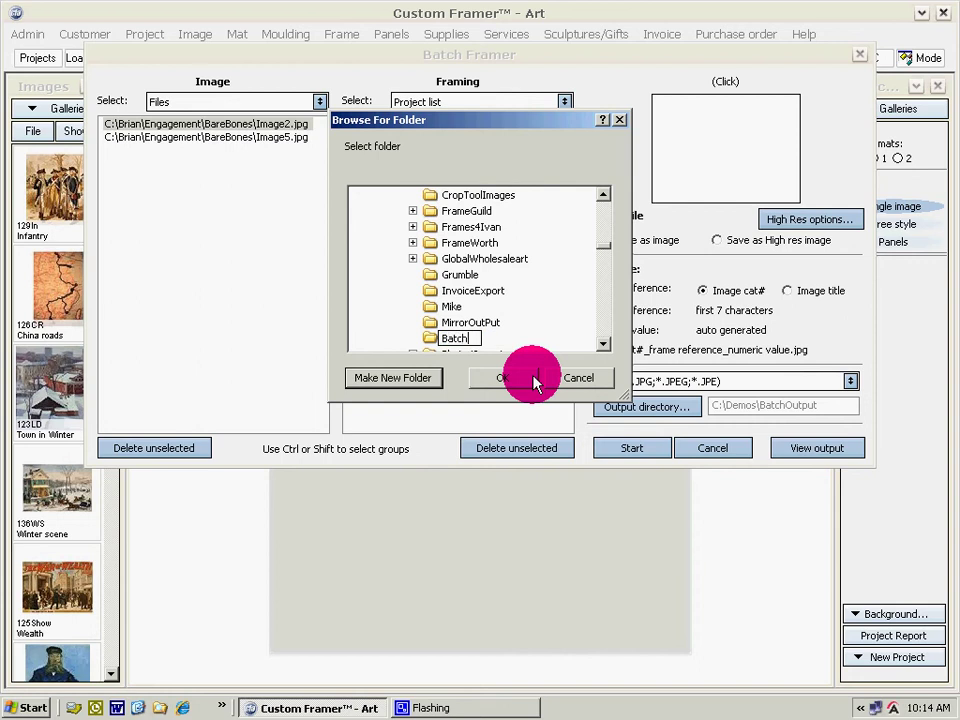
type("1Test")
left_click(432, 341)
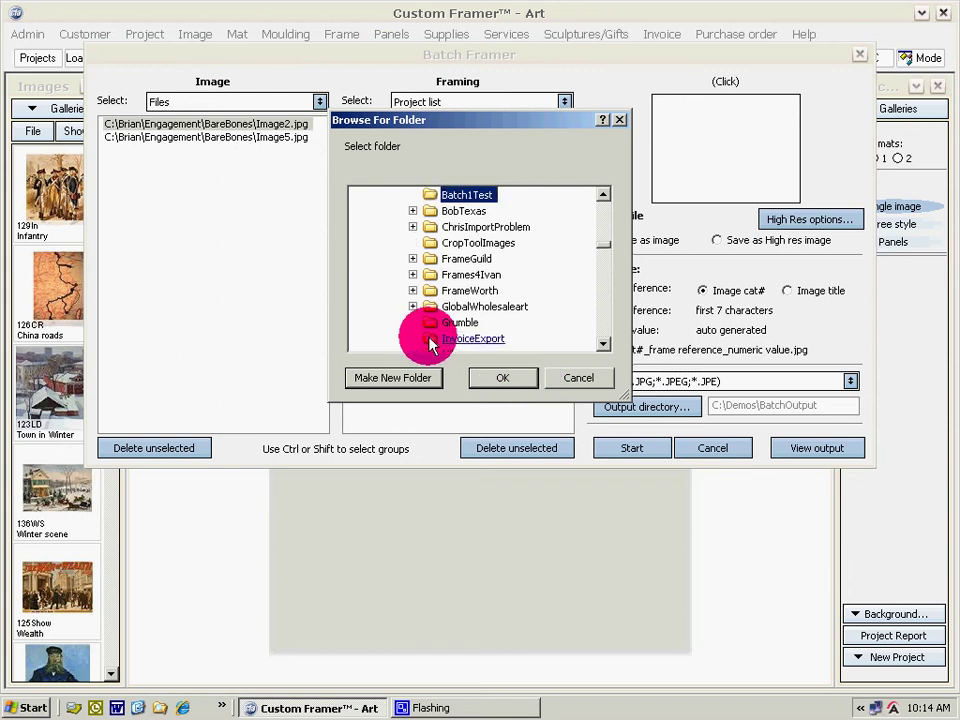
Step: Confirm C:\Demos\Batch1Test as output and run all listed images and framing options
left_click(505, 380)
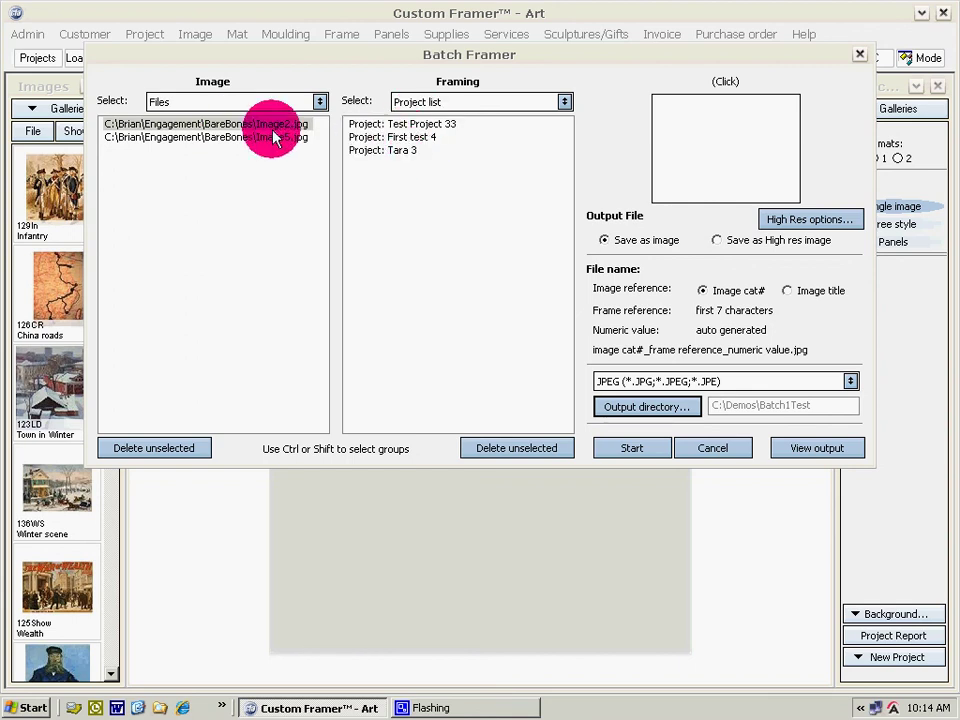
left_click(634, 449)
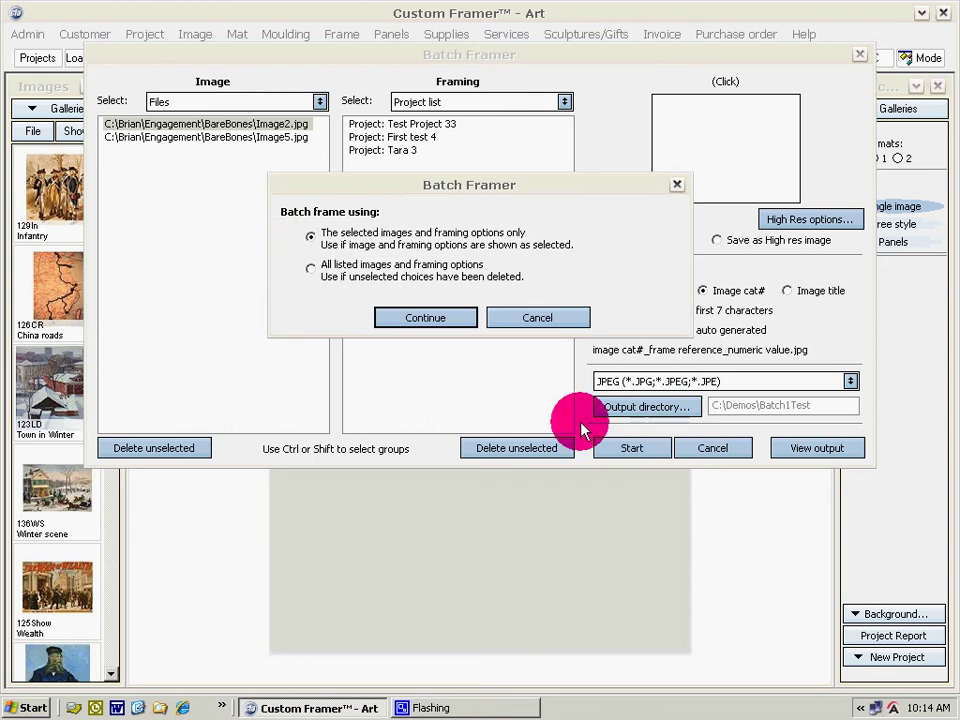
left_click(312, 268)
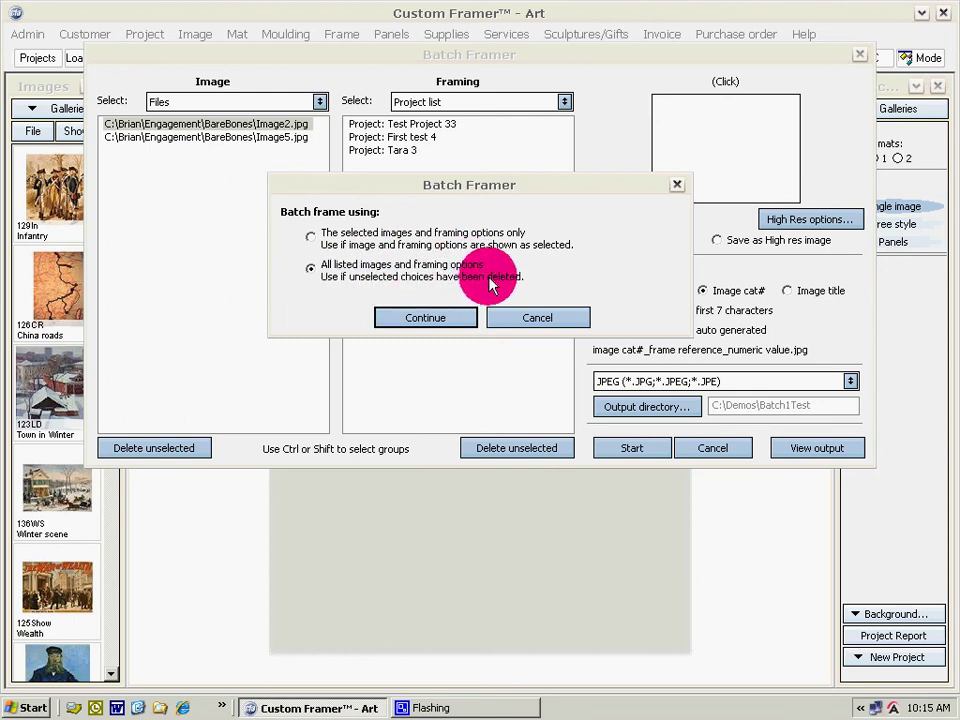
left_click(420, 318)
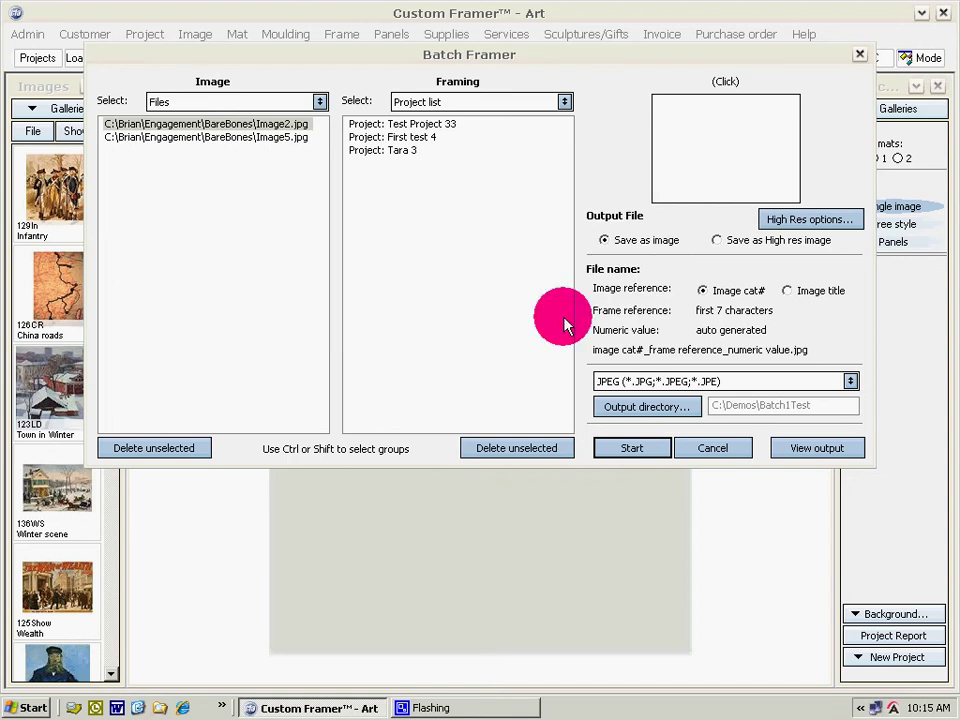
Step: Open the output folder in Thumbnails view and select Image2_Test Project 33_1.jpg
left_click(811, 450)
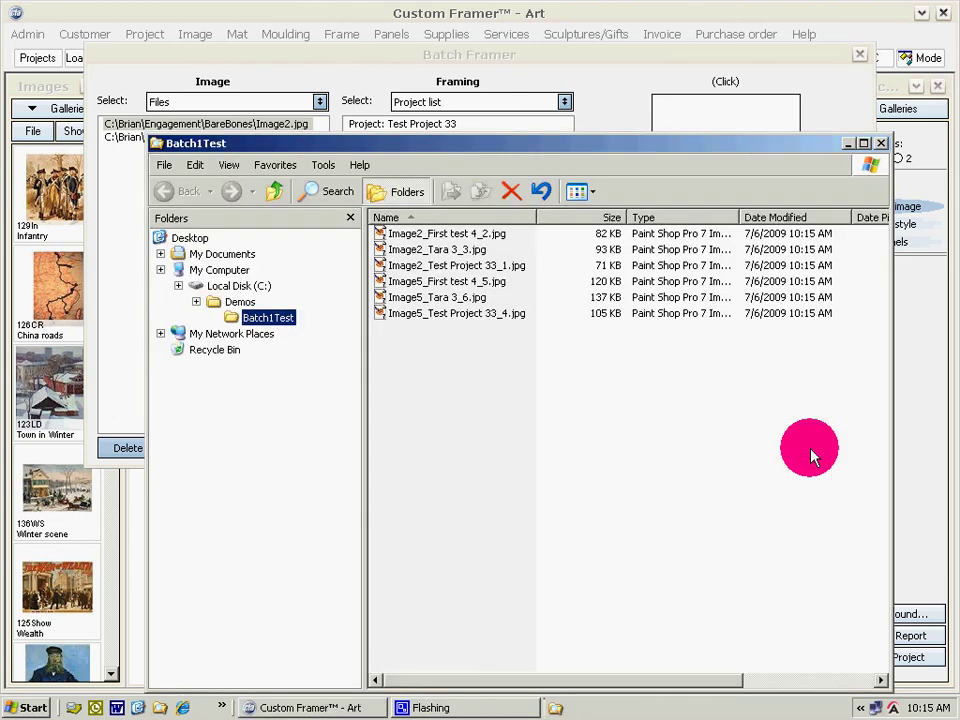
left_click(592, 194)
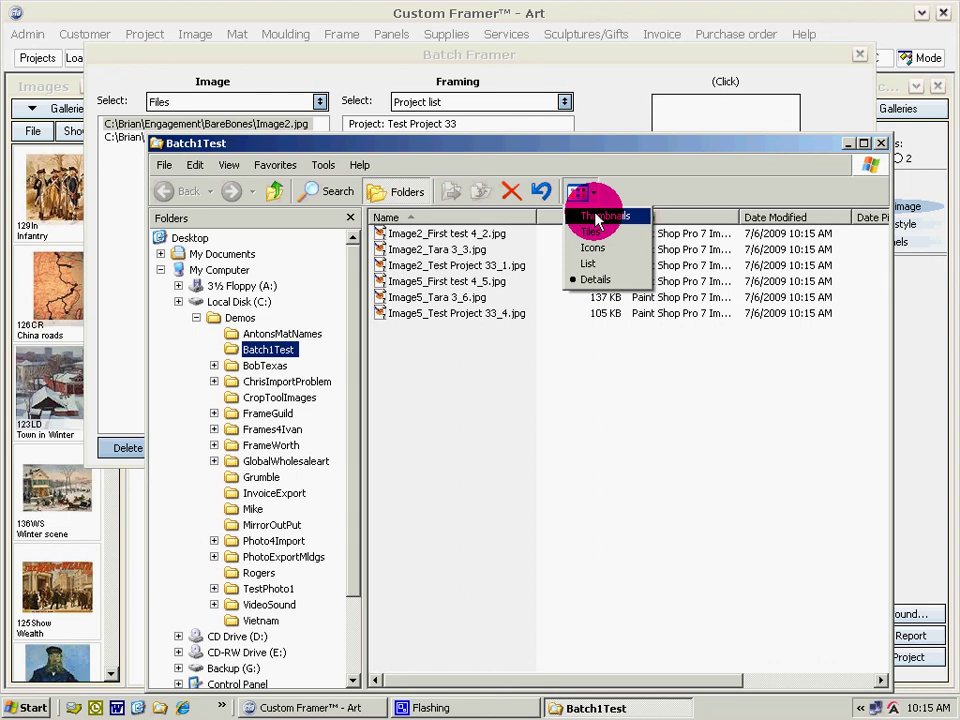
left_click(599, 217)
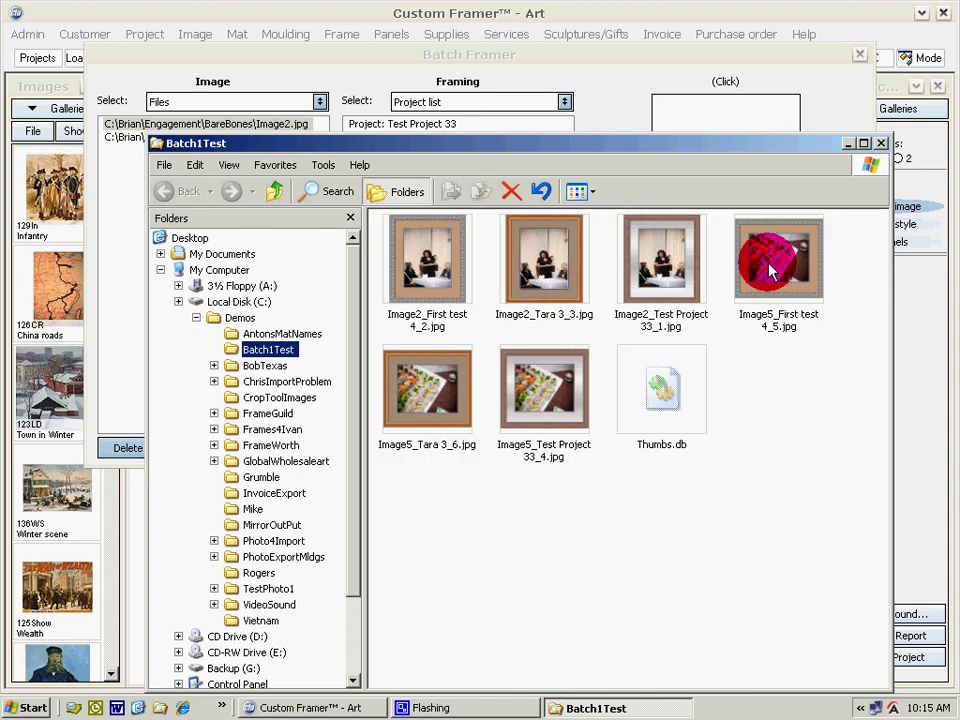
mouse_move(770, 268)
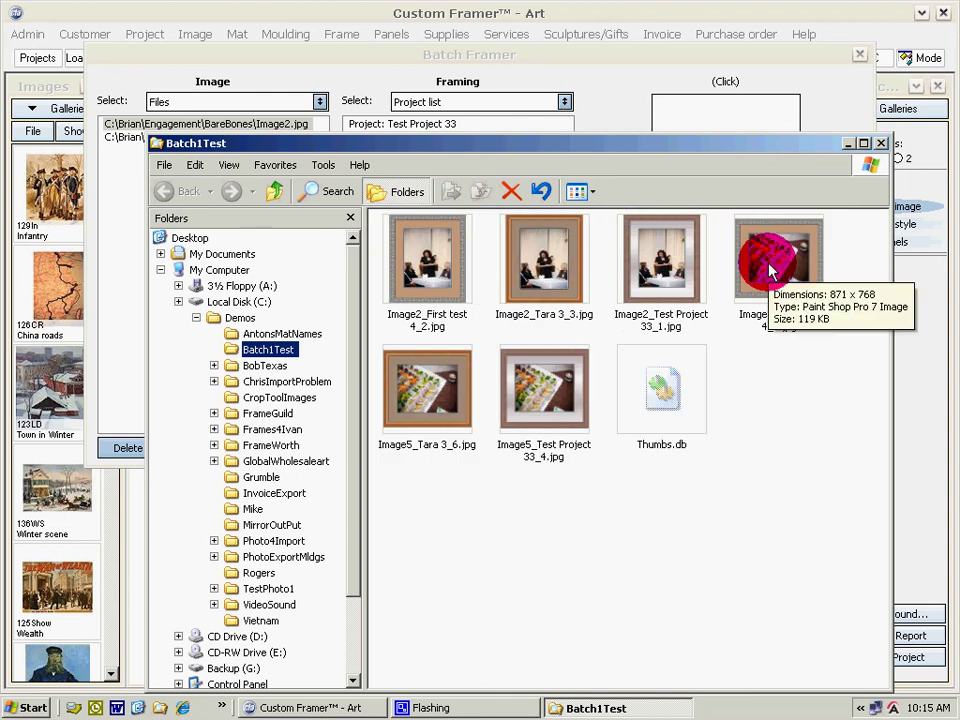
left_click(648, 264)
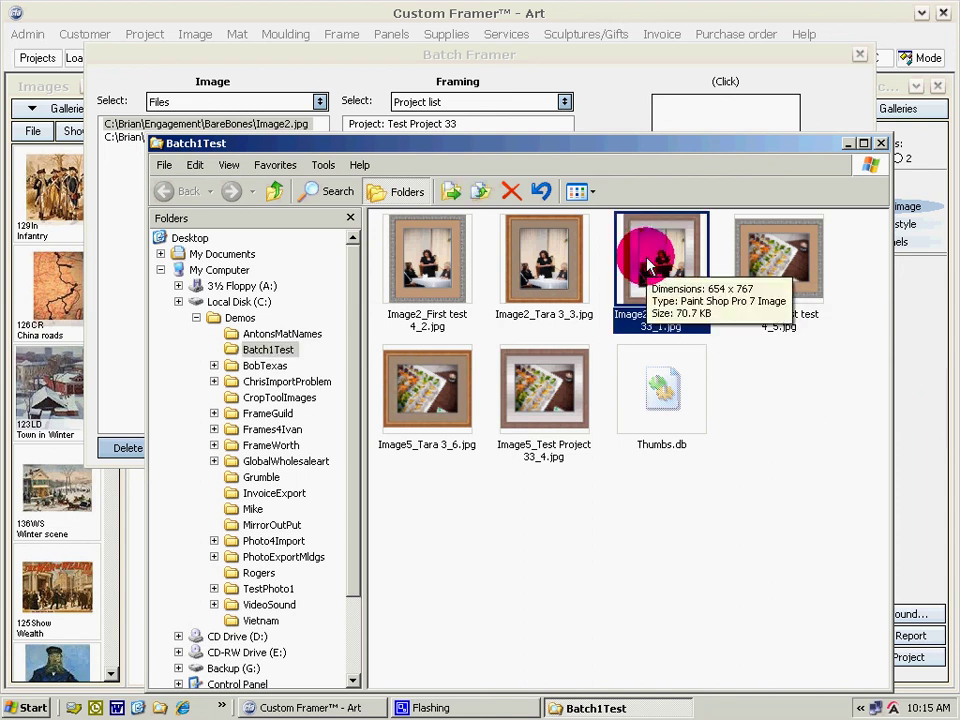
Step: Open Image2_Test Project 33_1.jpg in Paint Shop Pro, zoom to full size, scroll through it, then close it
double_click(648, 264)
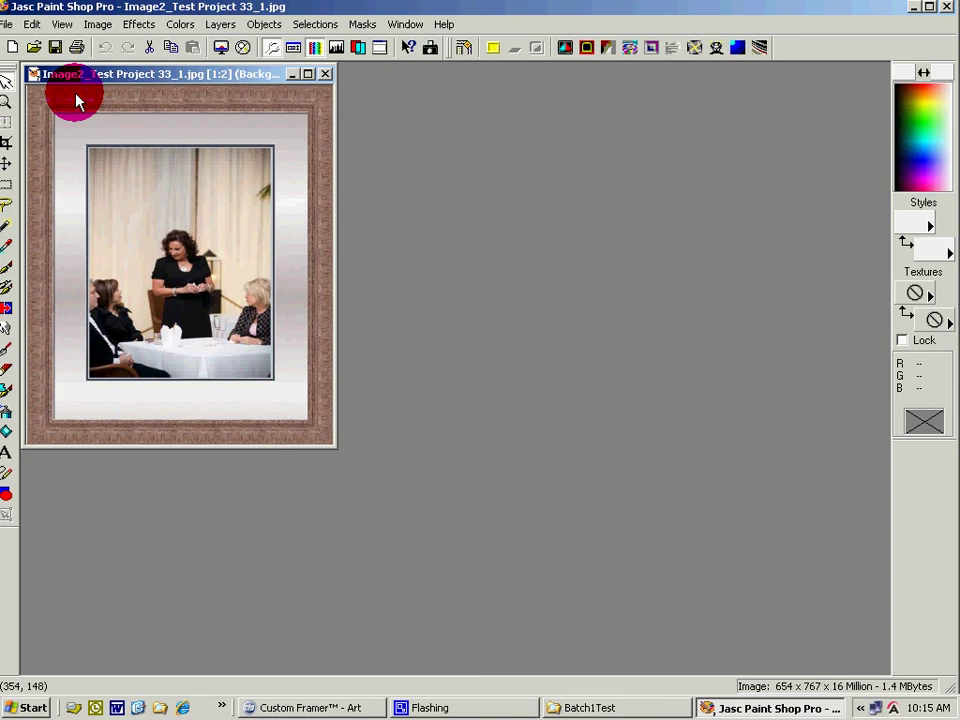
left_click(5, 101)
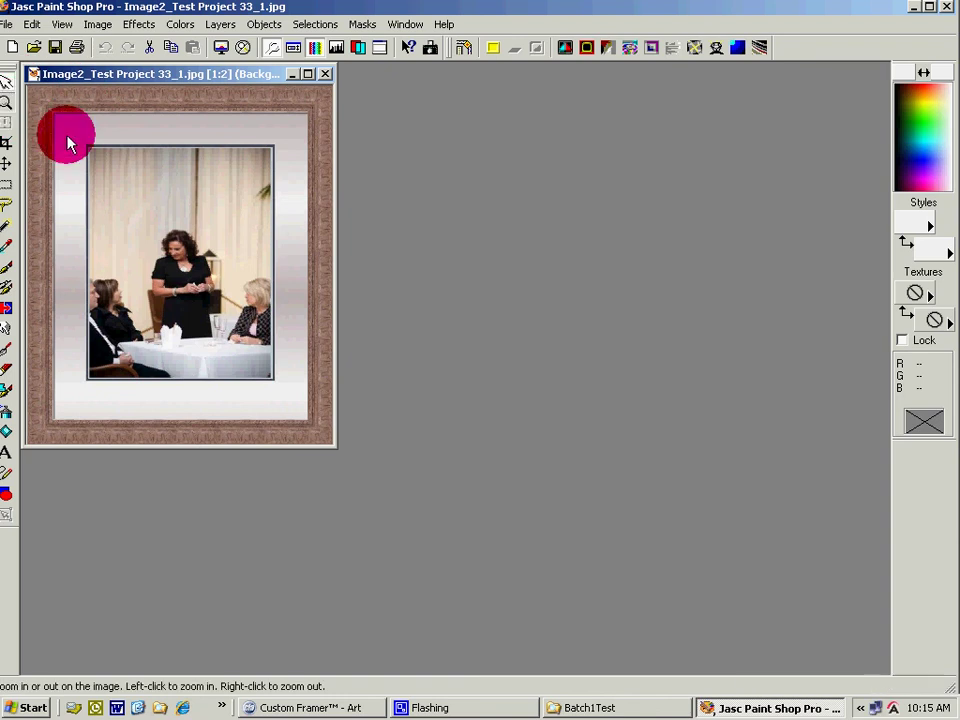
left_click(180, 166)
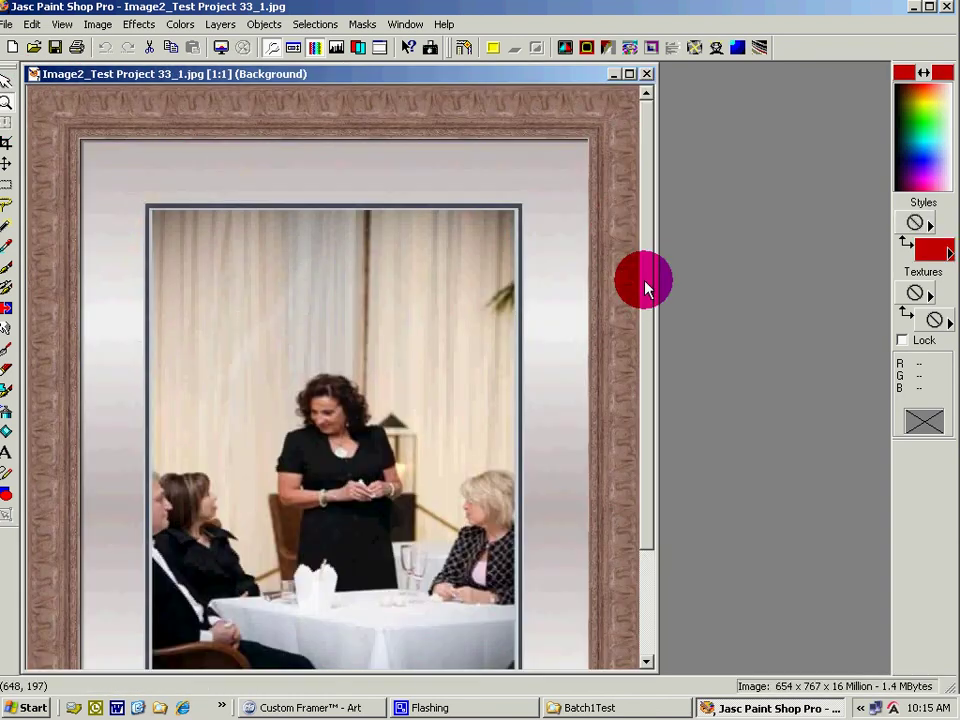
scroll(645, 407, "down", 1)
scroll(643, 407, "down", 5)
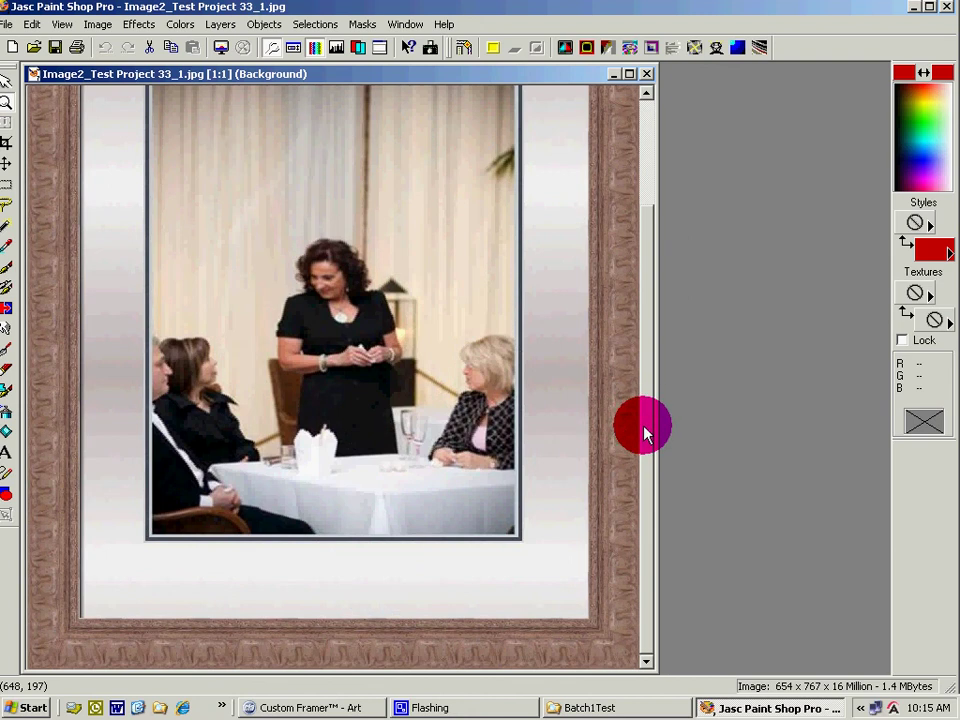
scroll(643, 420, "up", 6)
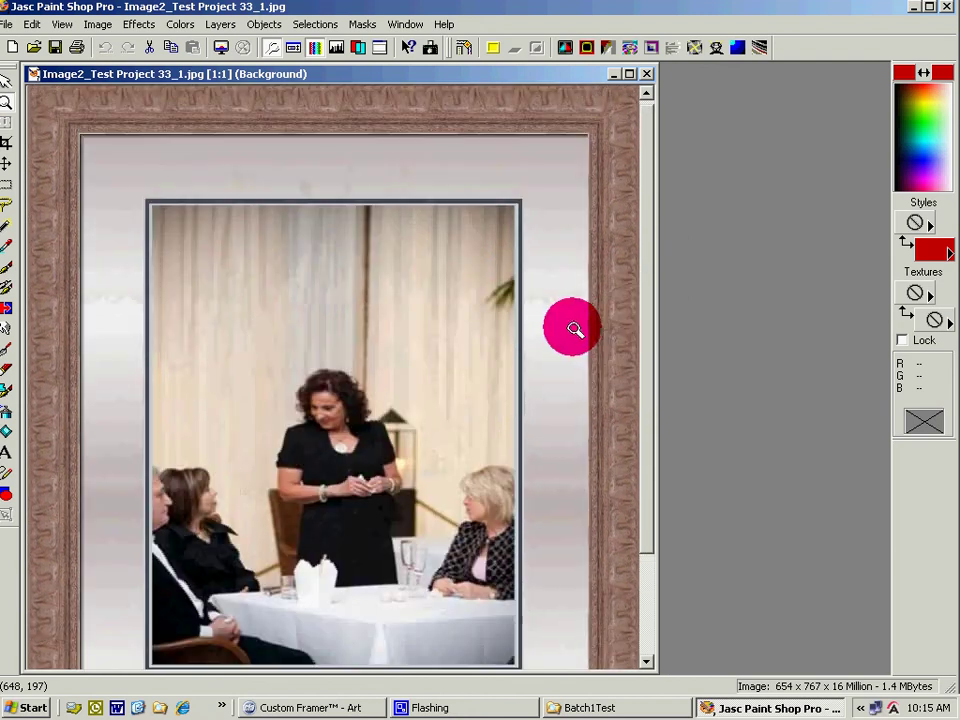
left_click(648, 75)
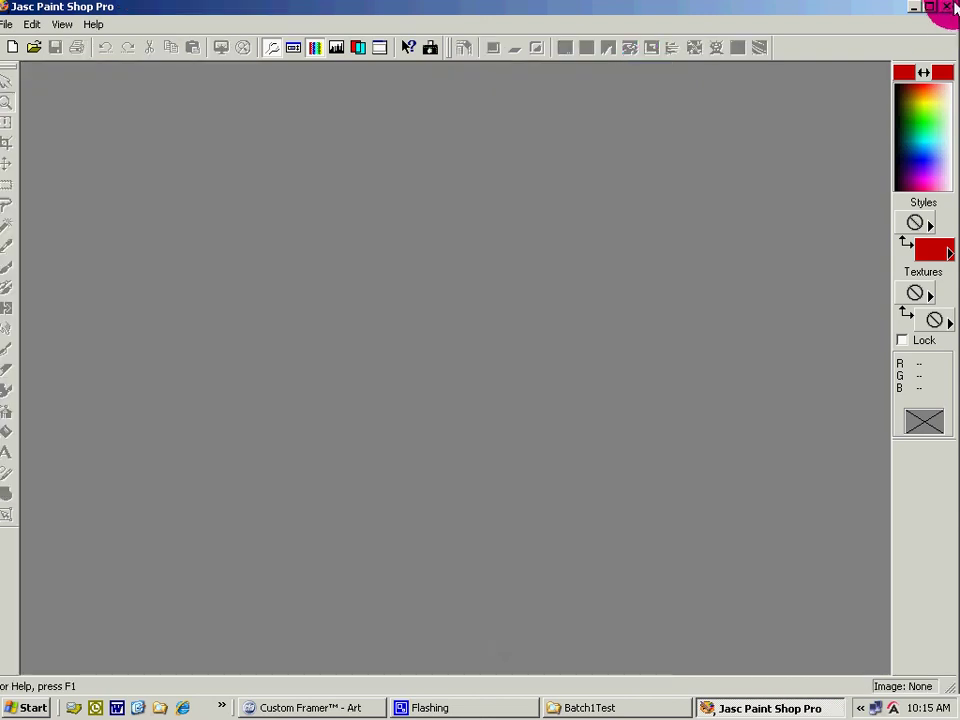
Step: Quit Paint Shop Pro, then move the Batch1Test Explorer window up and close it
left_click(948, 8)
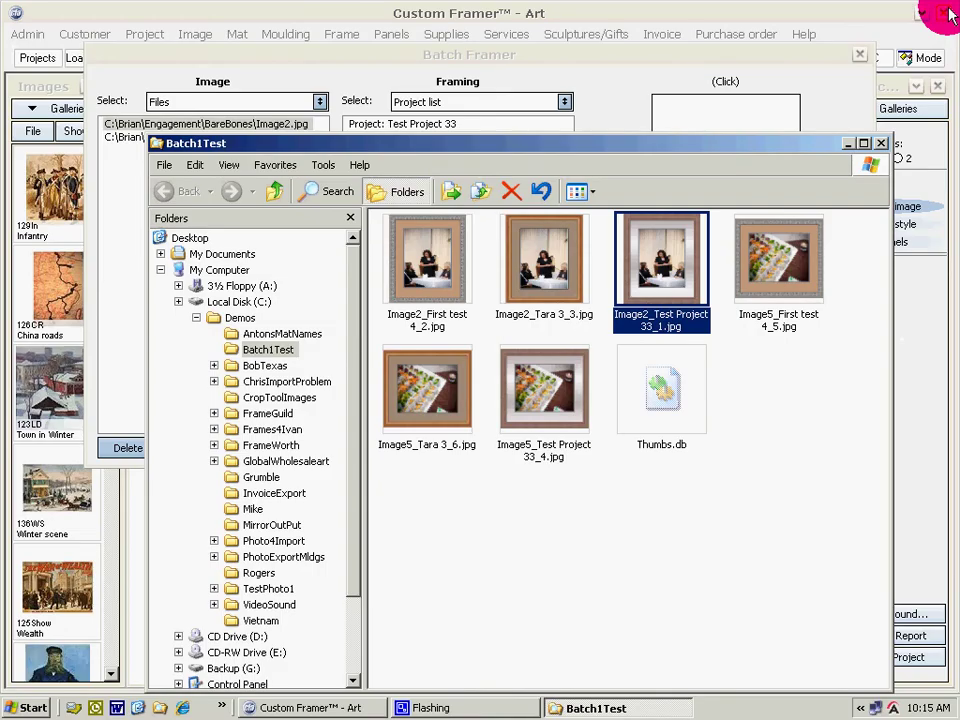
left_click_drag(592, 146, 590, 44)
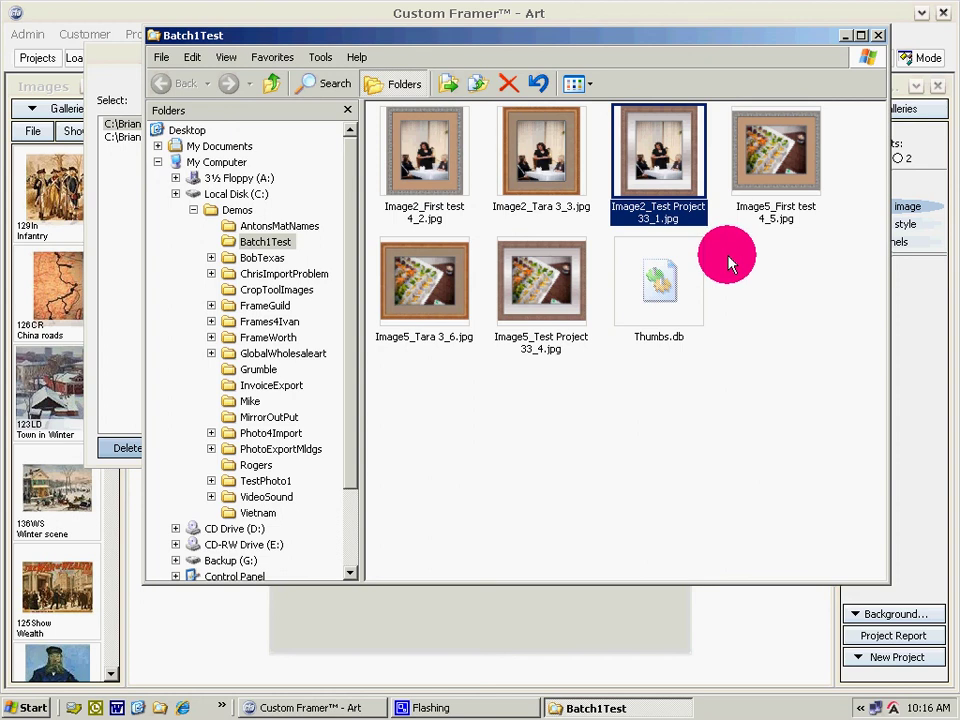
left_click(878, 37)
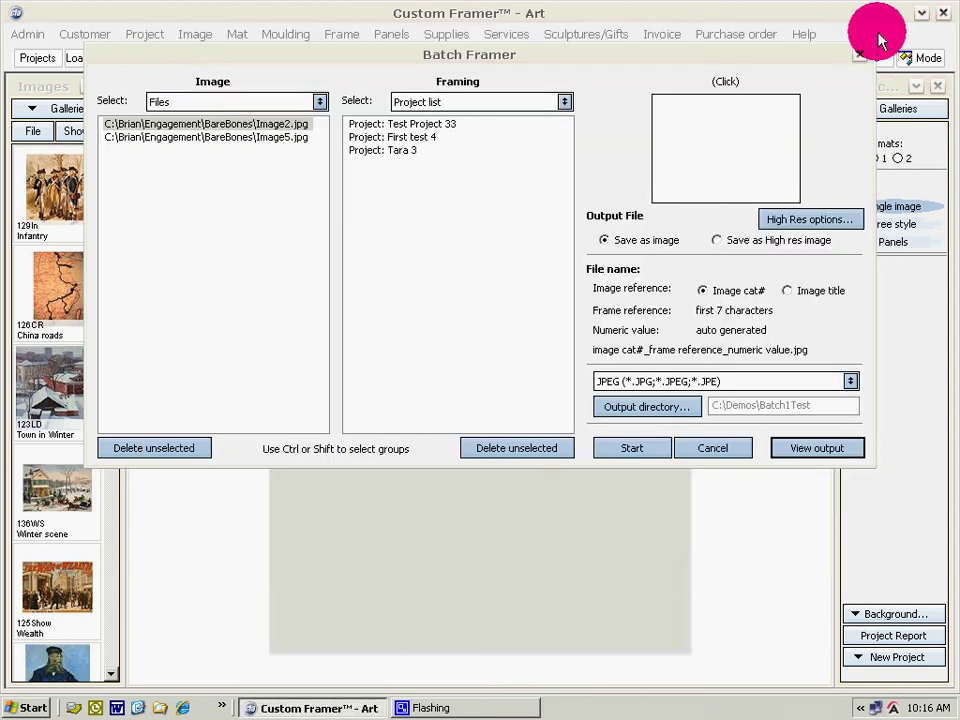